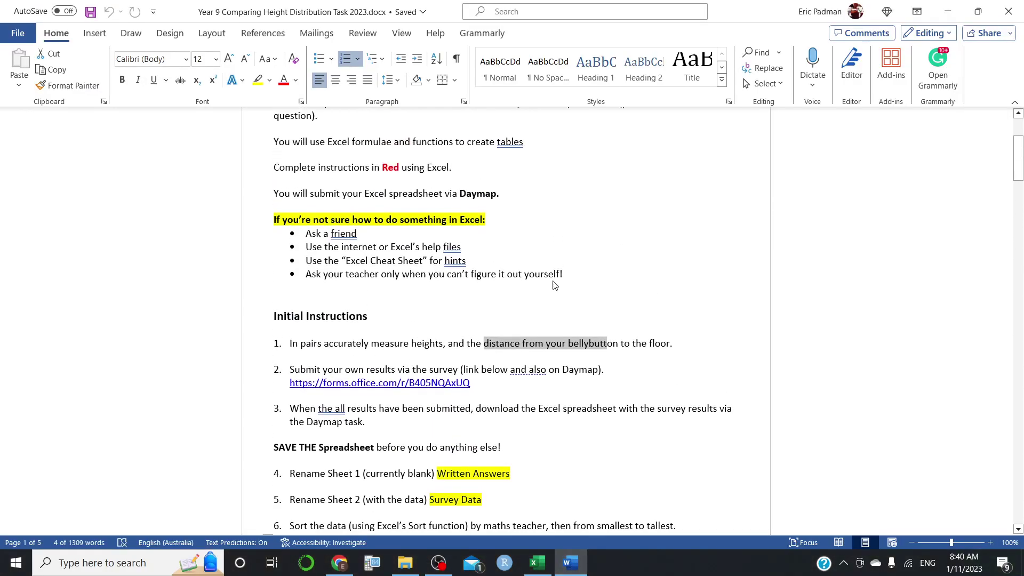
scroll(555, 285, up, 3)
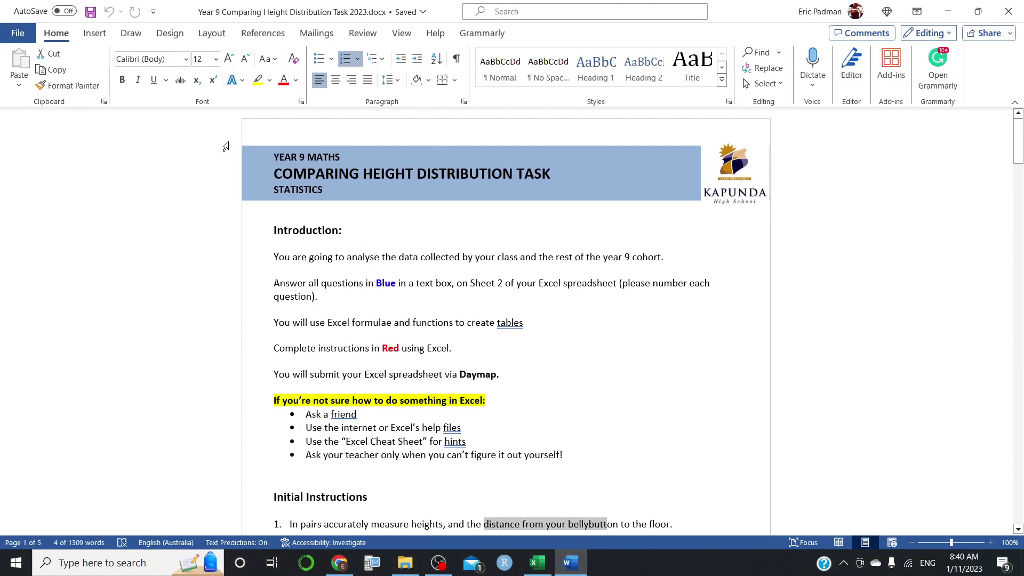
Read the task sheet, highlighting the red-instructions line and instruction 6 on sorting.
scroll(448, 226, down, 3)
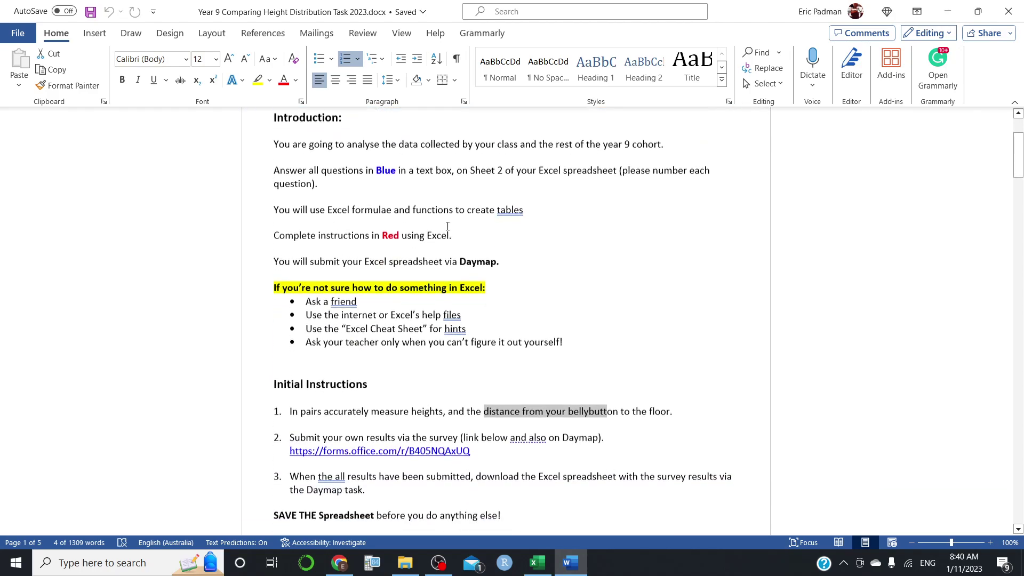
scroll(447, 226, down, 1)
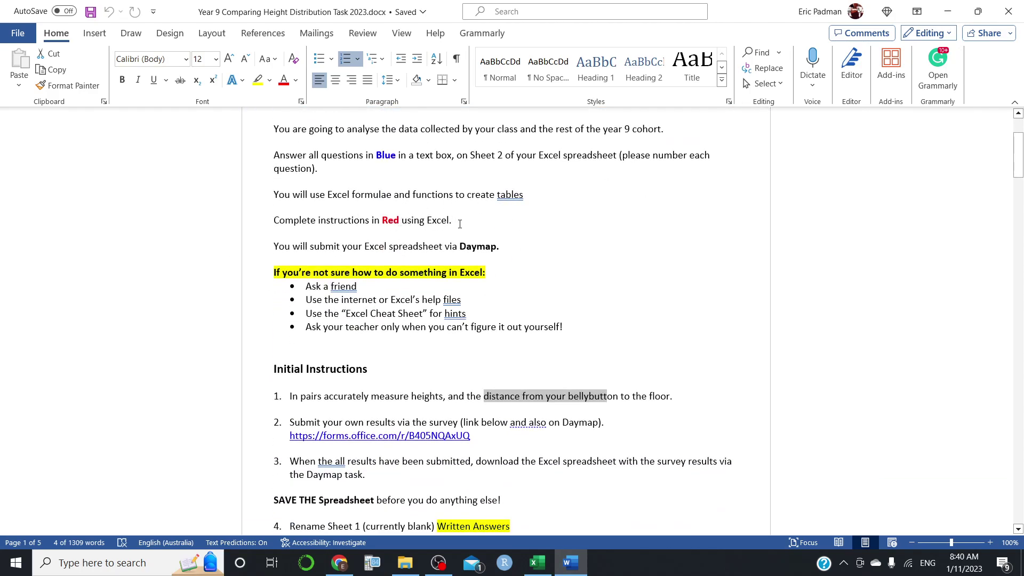
drag(460, 224, 272, 219)
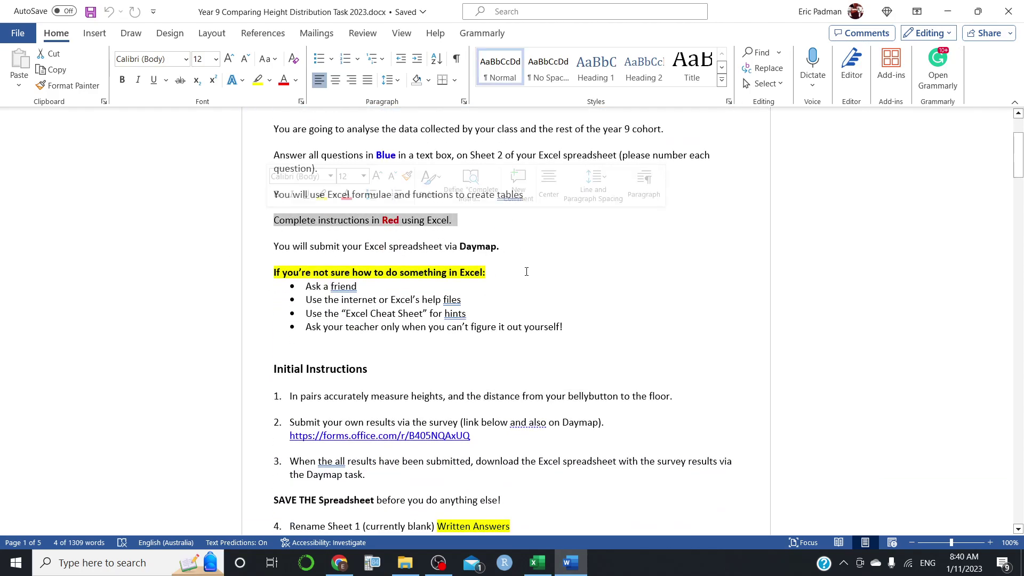
scroll(542, 255, down, 10)
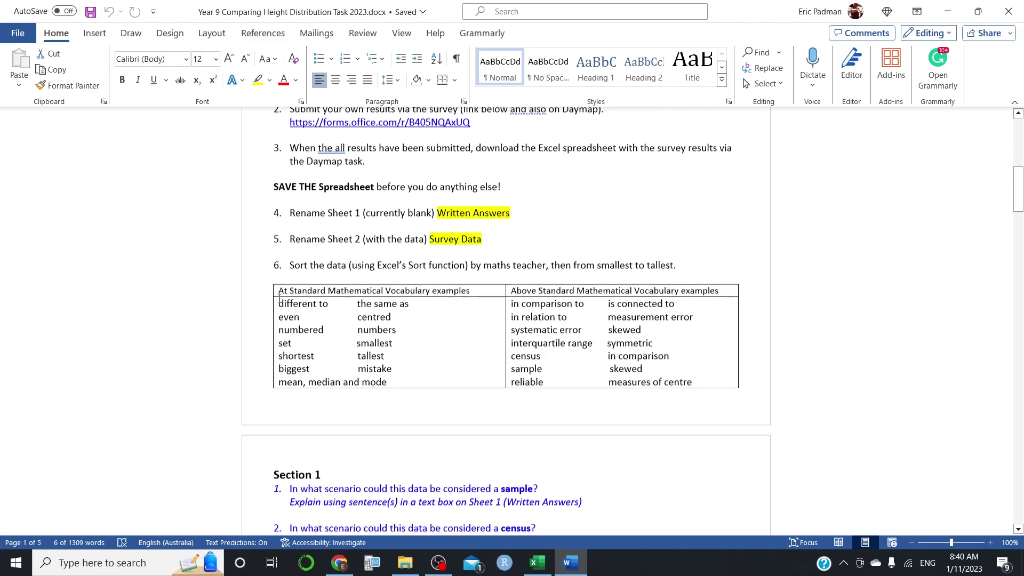
drag(317, 323, 502, 377)
click(502, 378)
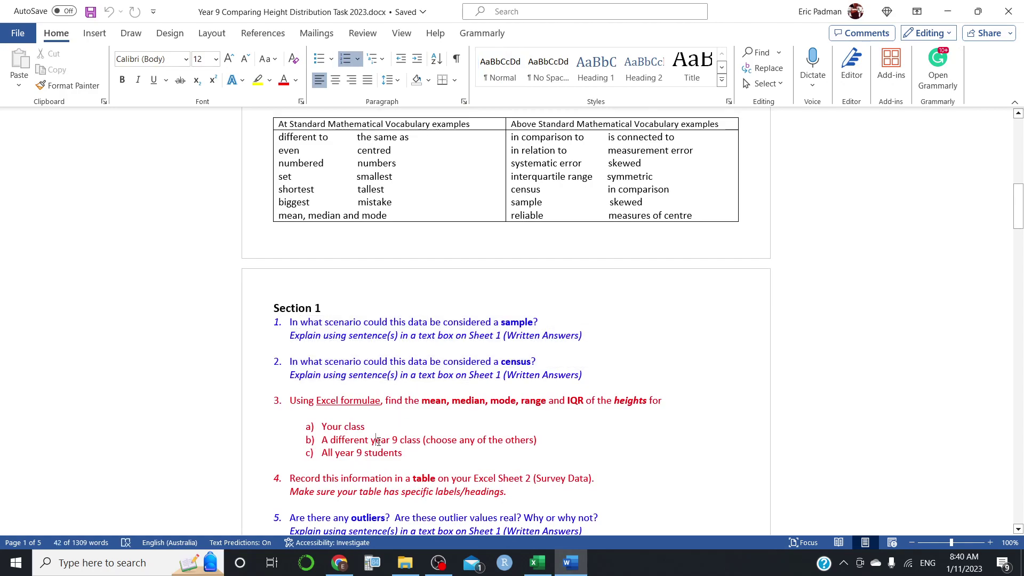
scroll(391, 393, up, 5)
scroll(391, 394, up, 1)
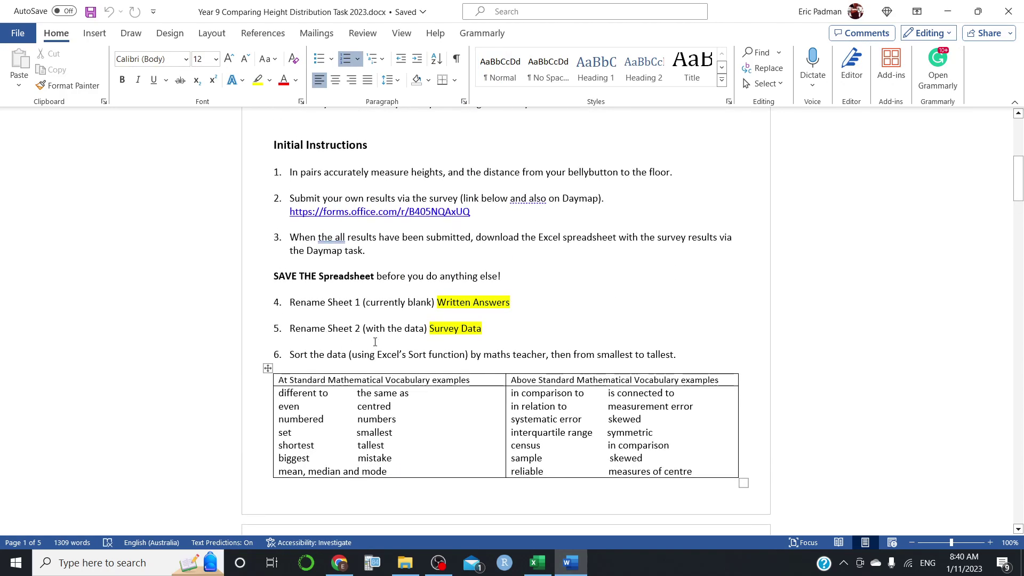
drag(293, 356, 680, 362)
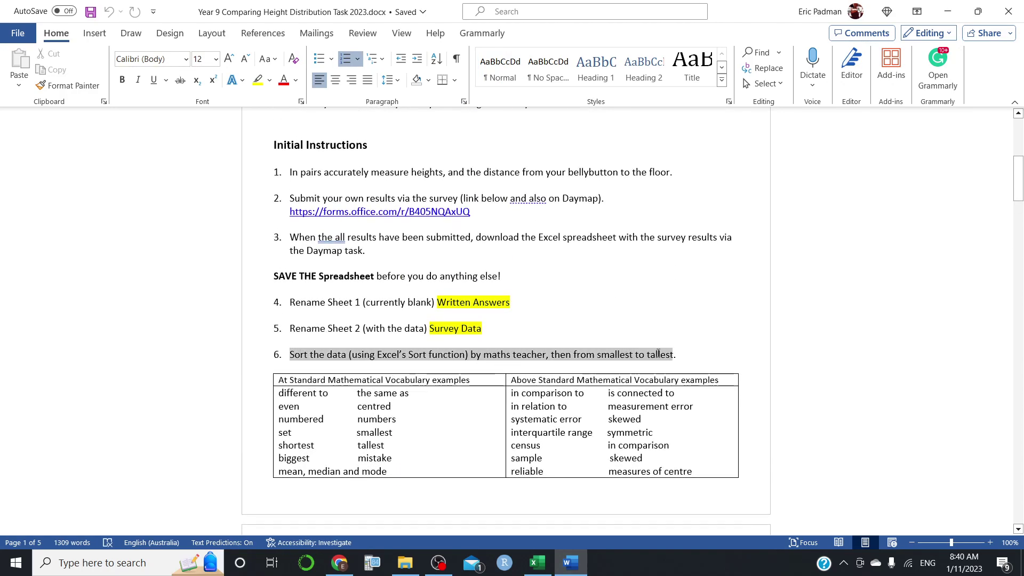
Switch to the Year 9 Height Task data workbook and look over the student numbers.
click(538, 564)
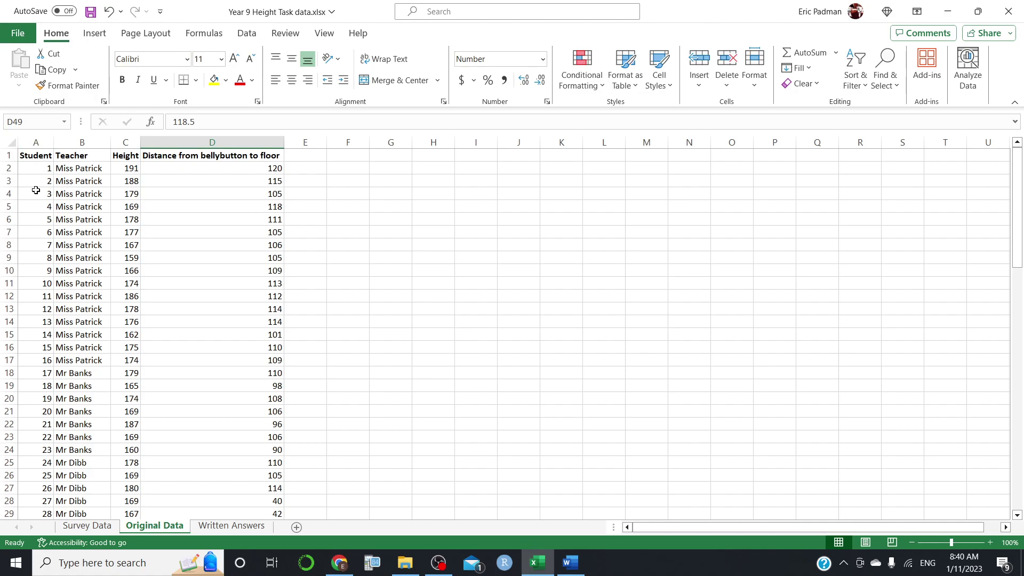
drag(36, 190, 39, 300)
click(34, 253)
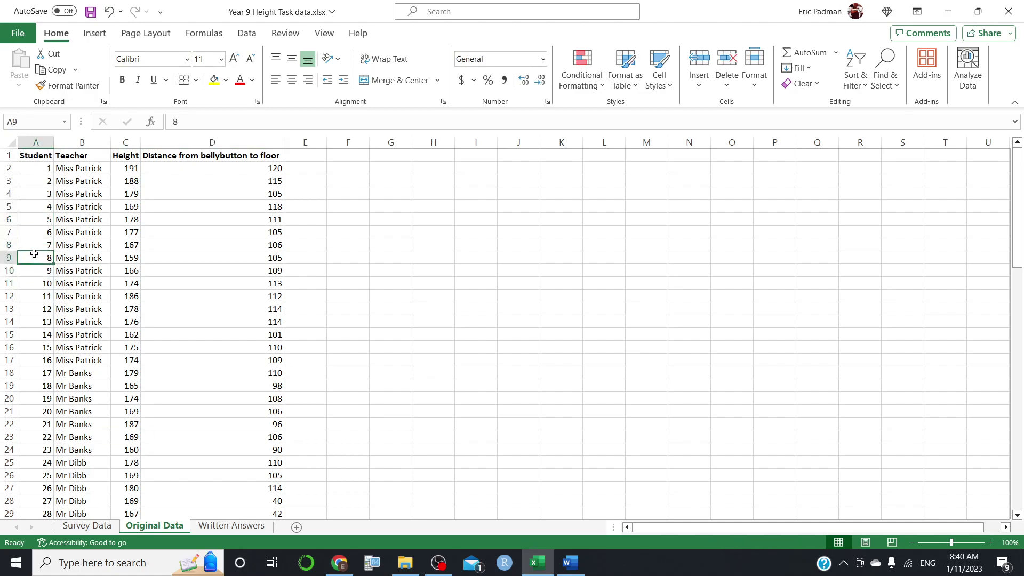
click(28, 197)
scroll(183, 329, down, 5)
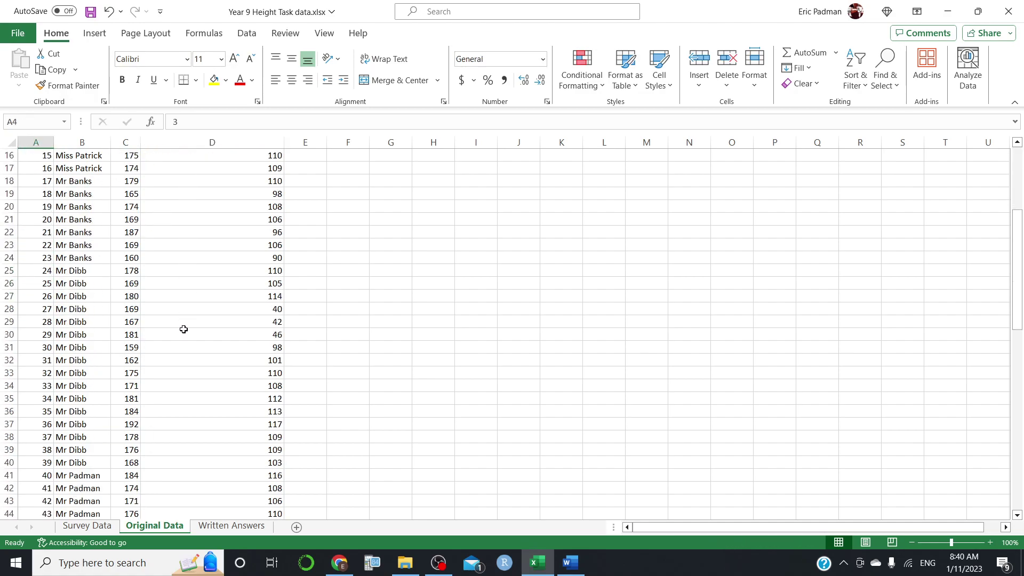
scroll(184, 329, down, 5)
scroll(155, 427, down, 4)
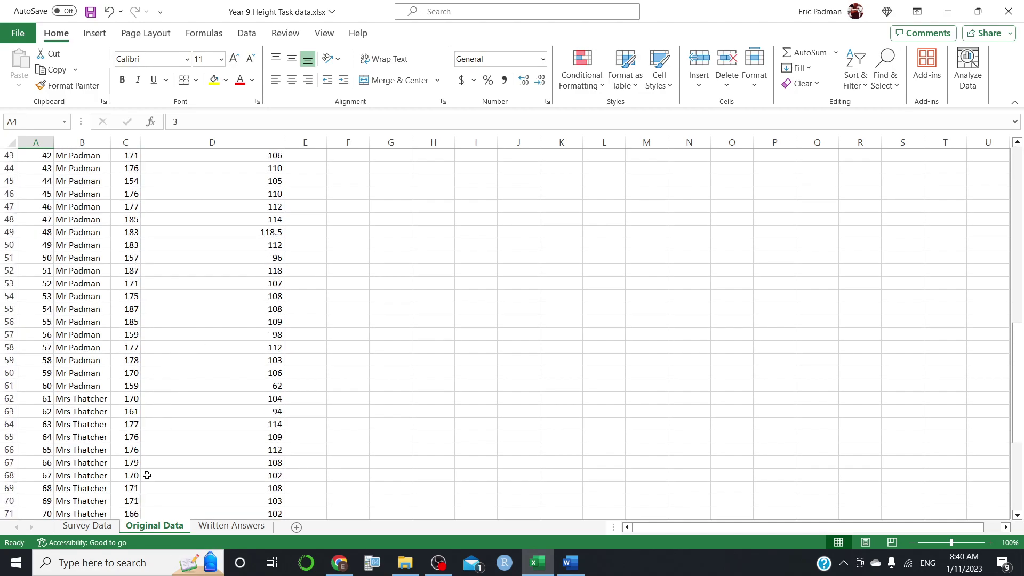
scroll(173, 333, up, 14)
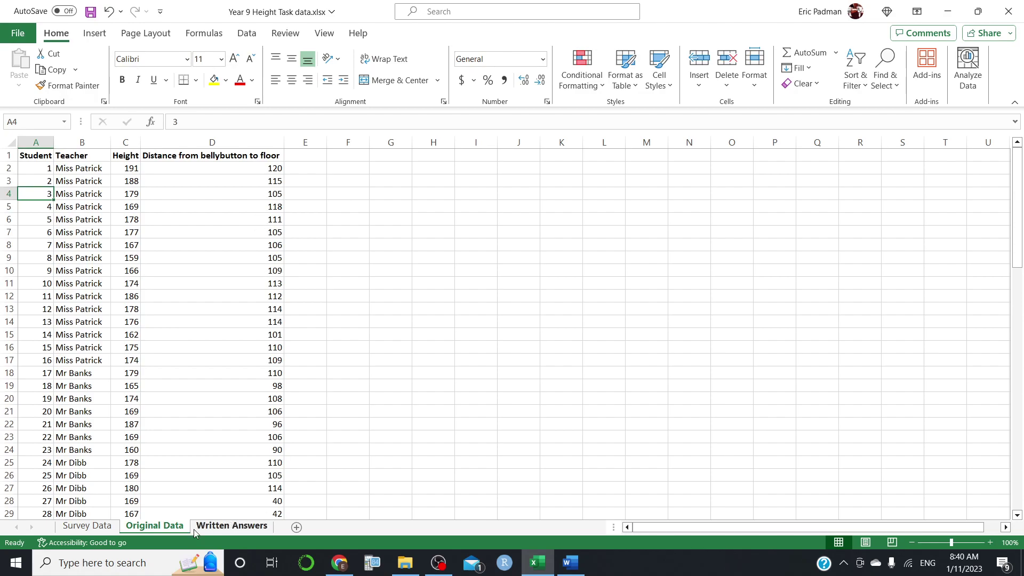
Move the Written Answers sheet ahead of Survey Data and Original Data, checking each sheet.
click(219, 529)
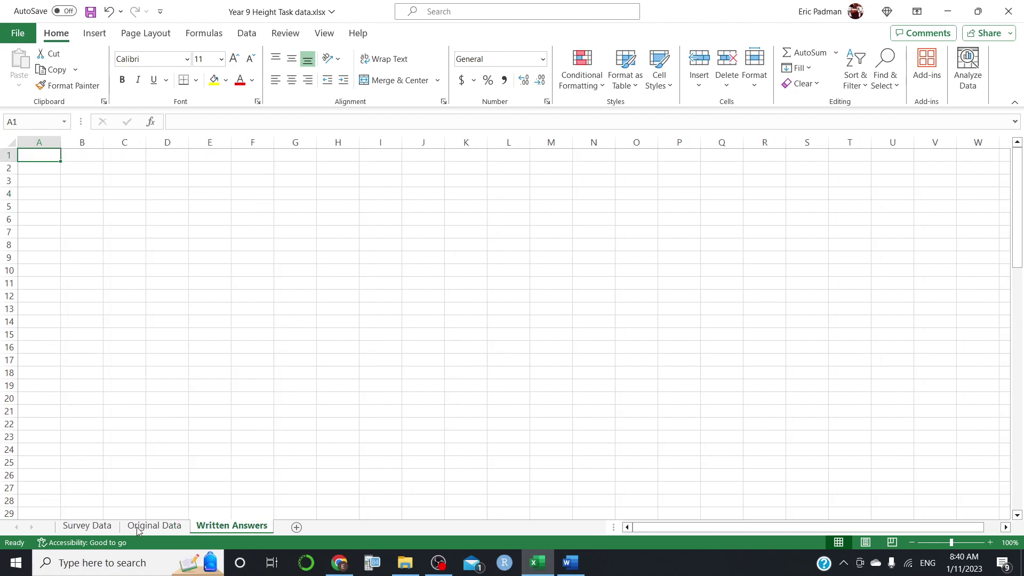
drag(60, 531, 60, 531)
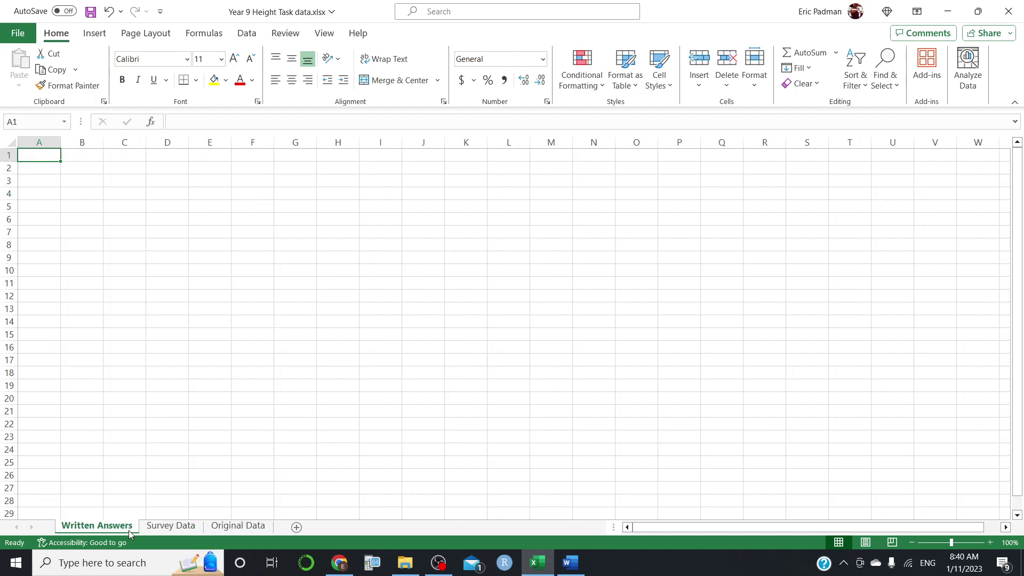
click(166, 531)
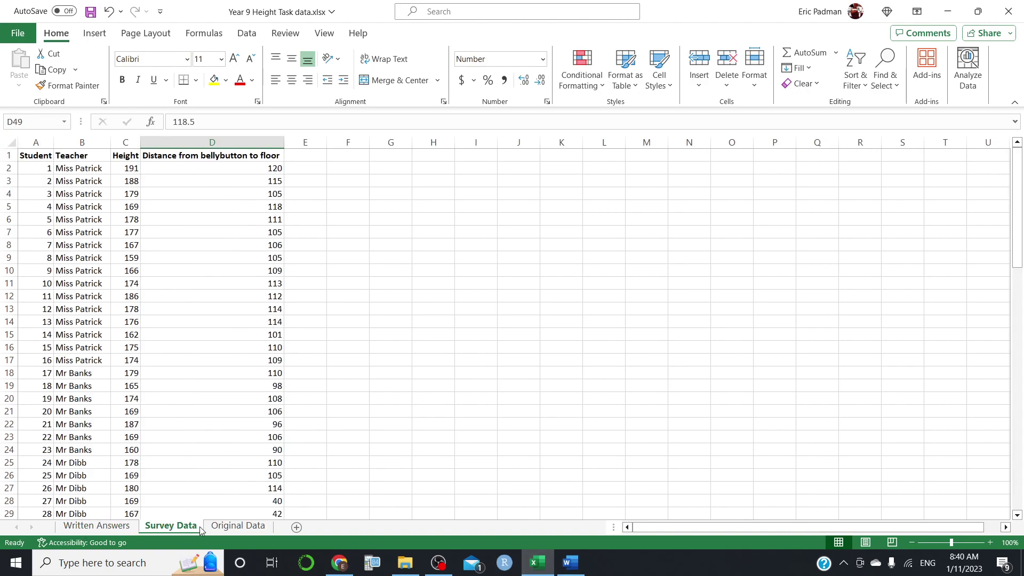
click(230, 531)
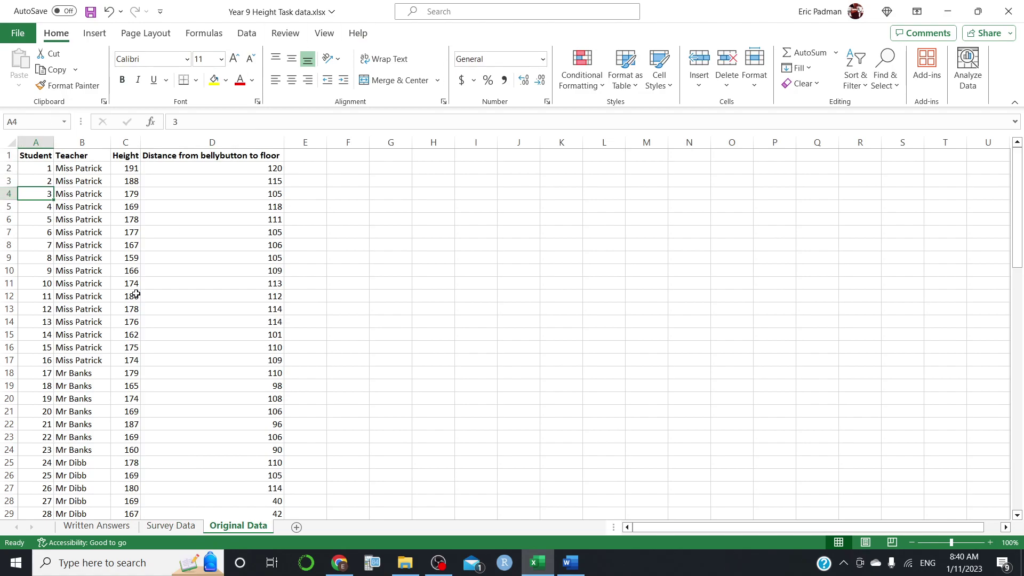
scroll(108, 310, down, 3)
scroll(112, 267, up, 3)
click(170, 526)
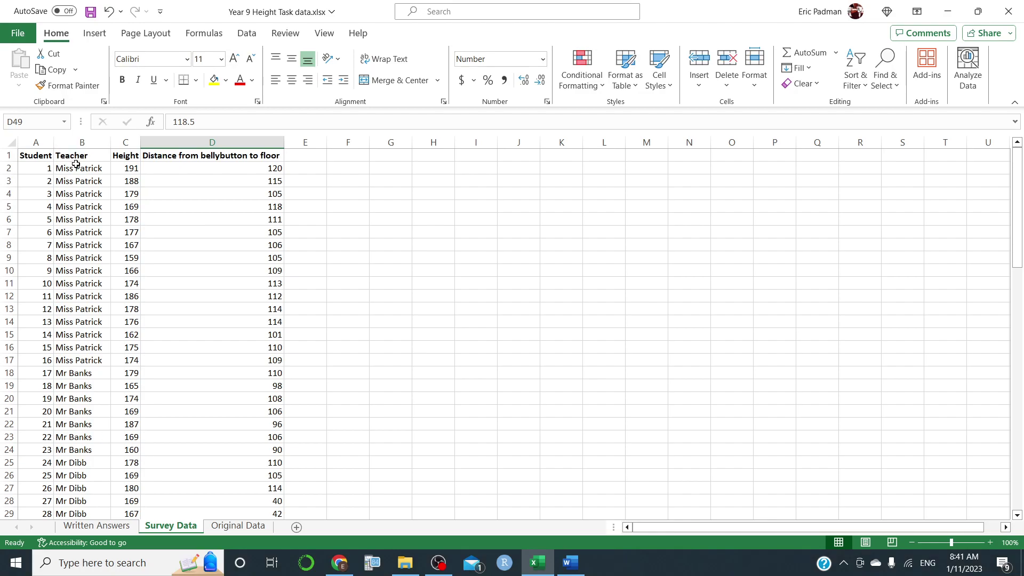
click(68, 195)
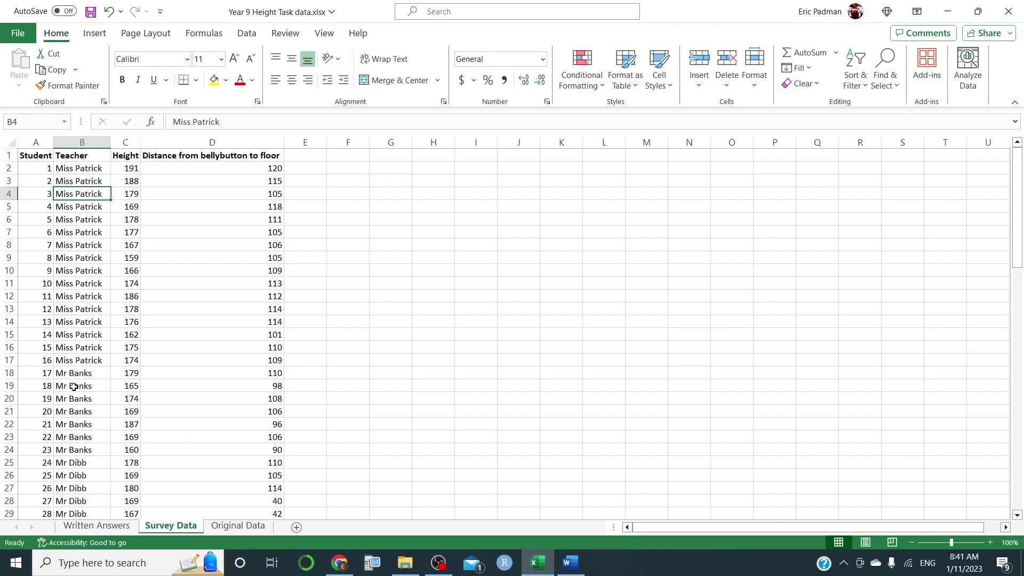
scroll(77, 408, down, 17)
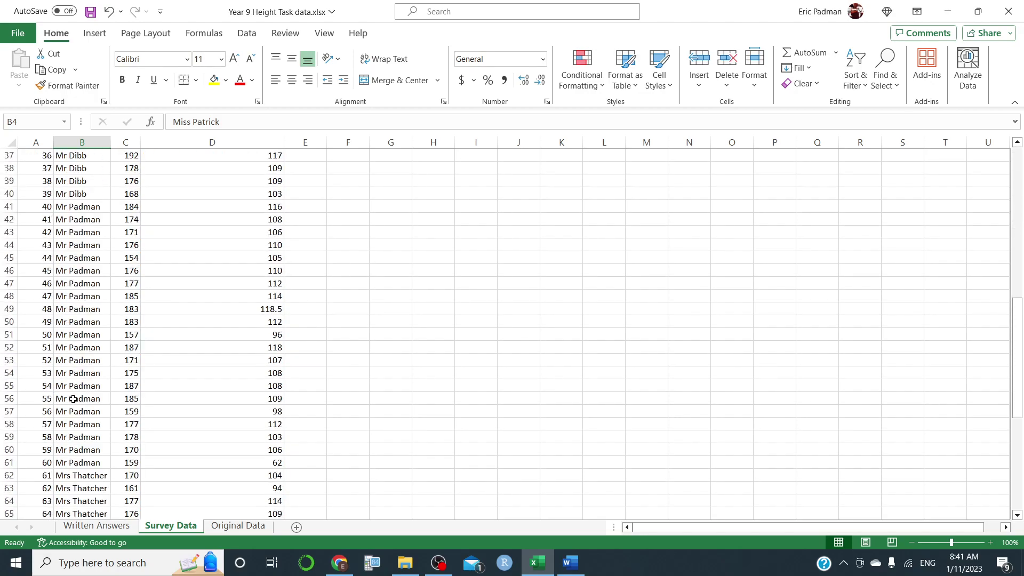
scroll(78, 452, down, 3)
scroll(82, 455, up, 10)
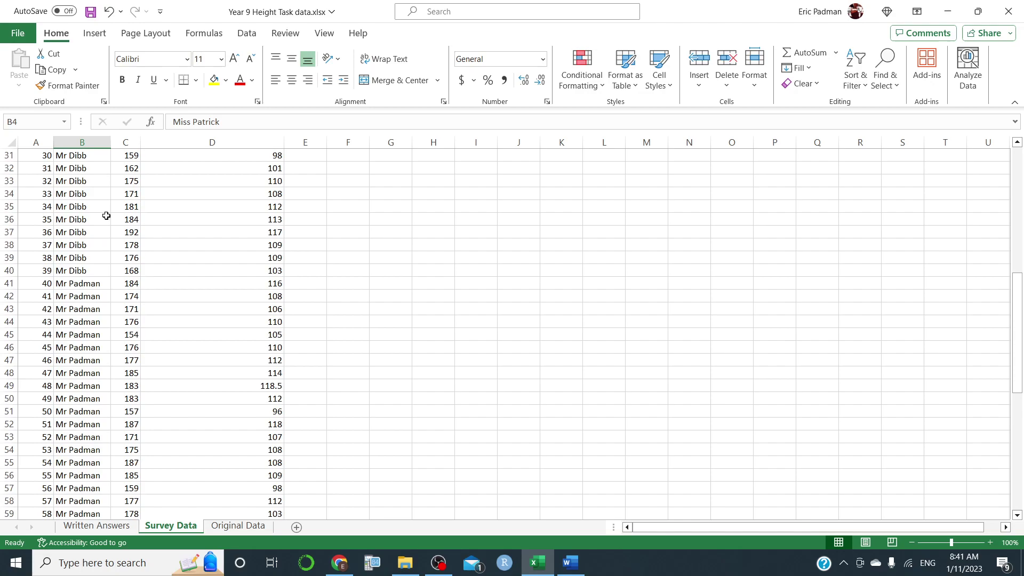
scroll(101, 368, up, 5)
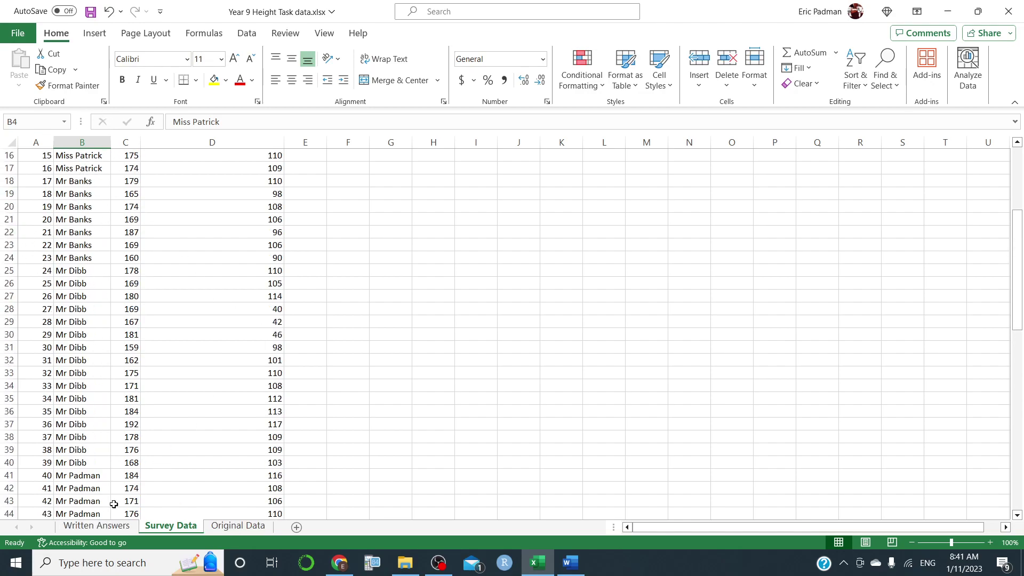
scroll(75, 370, up, 5)
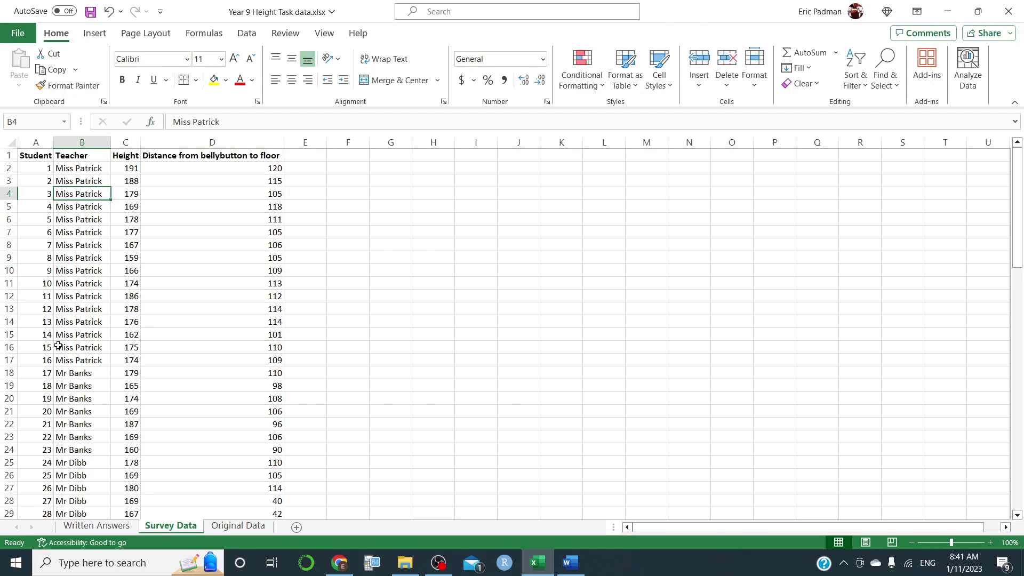
scroll(58, 345, down, 20)
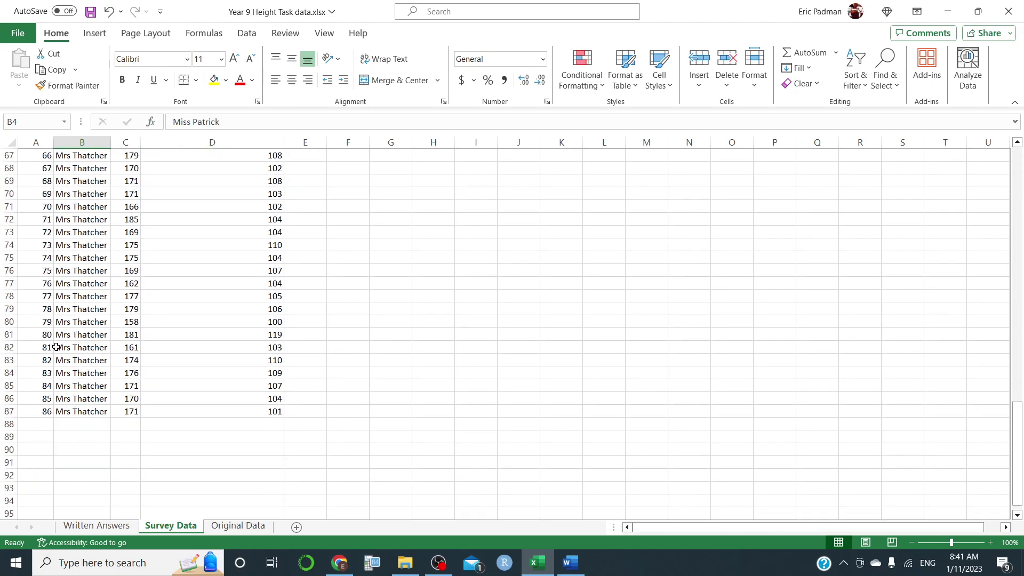
scroll(203, 357, up, 14)
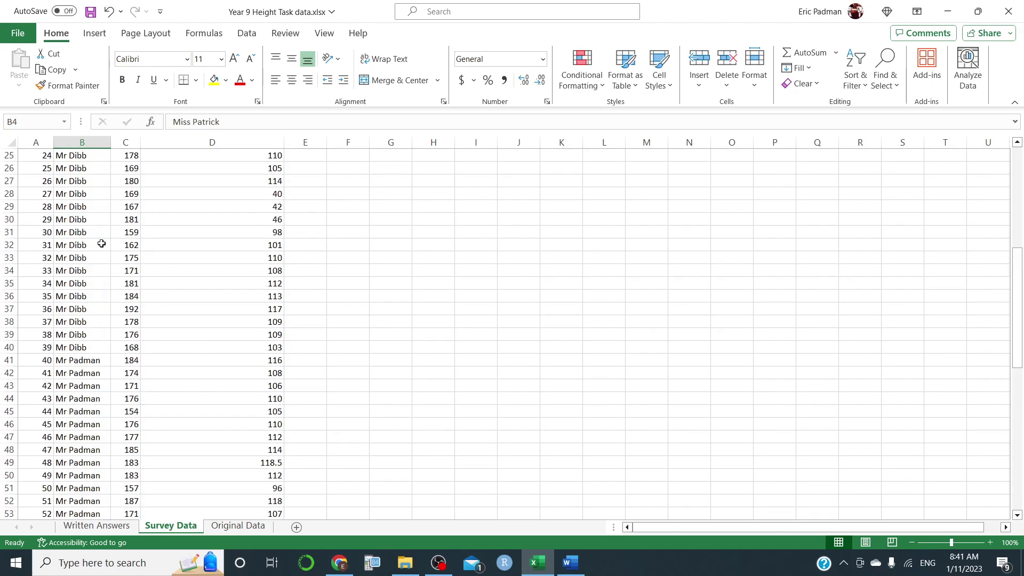
scroll(101, 244, up, 4)
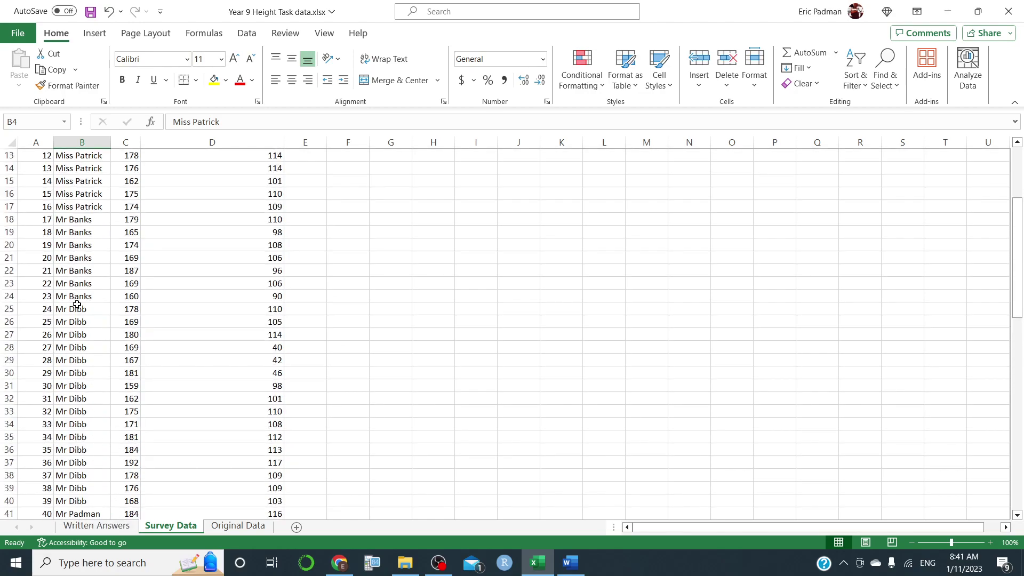
scroll(80, 327, down, 2)
scroll(88, 448, down, 4)
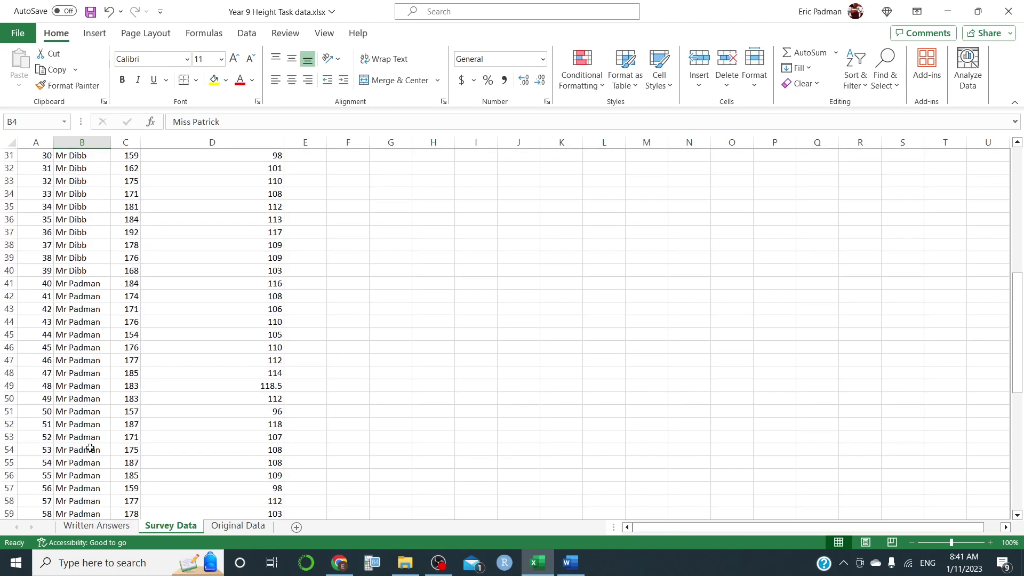
scroll(88, 449, down, 4)
scroll(93, 449, up, 11)
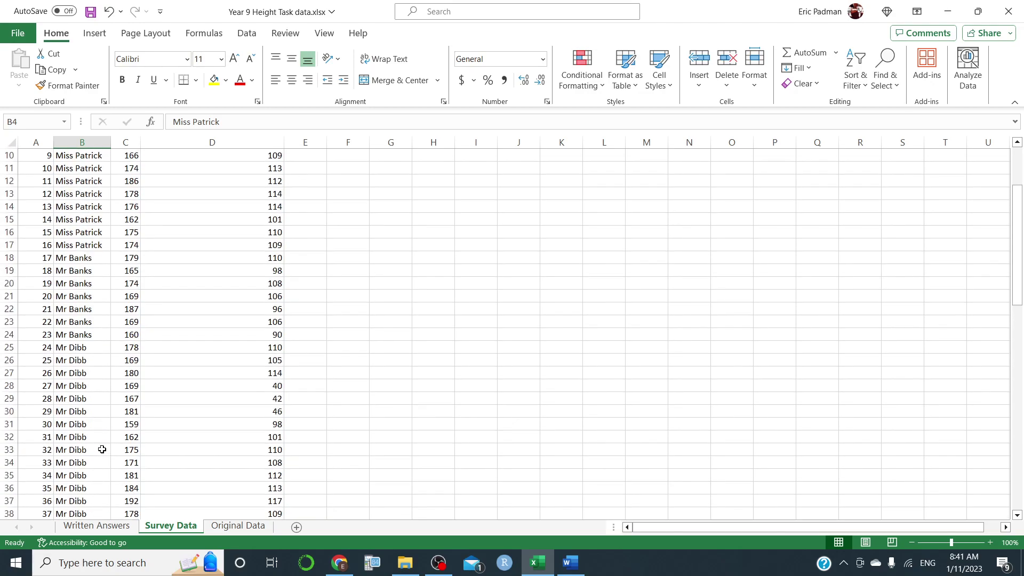
scroll(102, 449, up, 3)
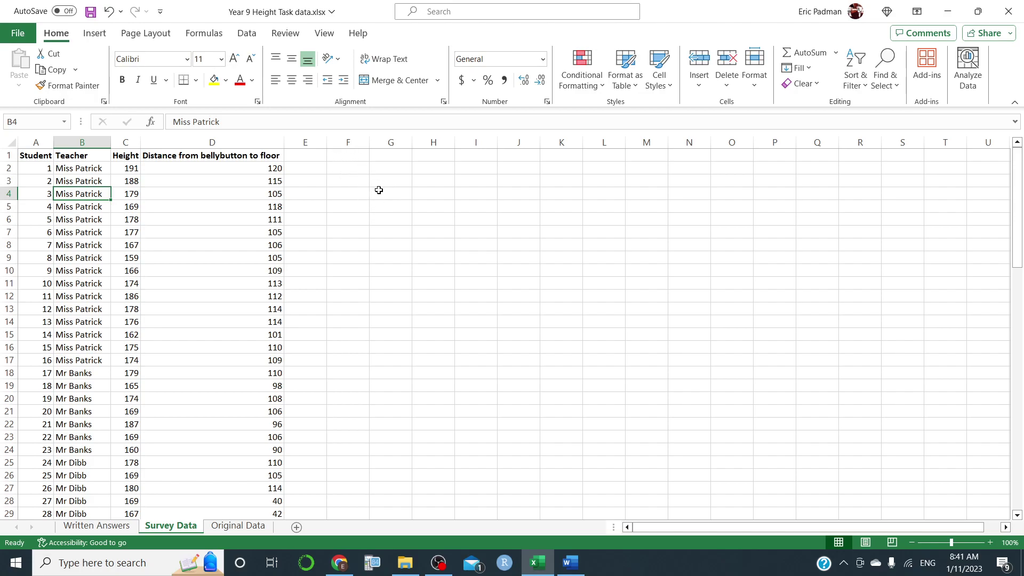
Look over the Survey Data and Original Data sheets before copying.
click(407, 197)
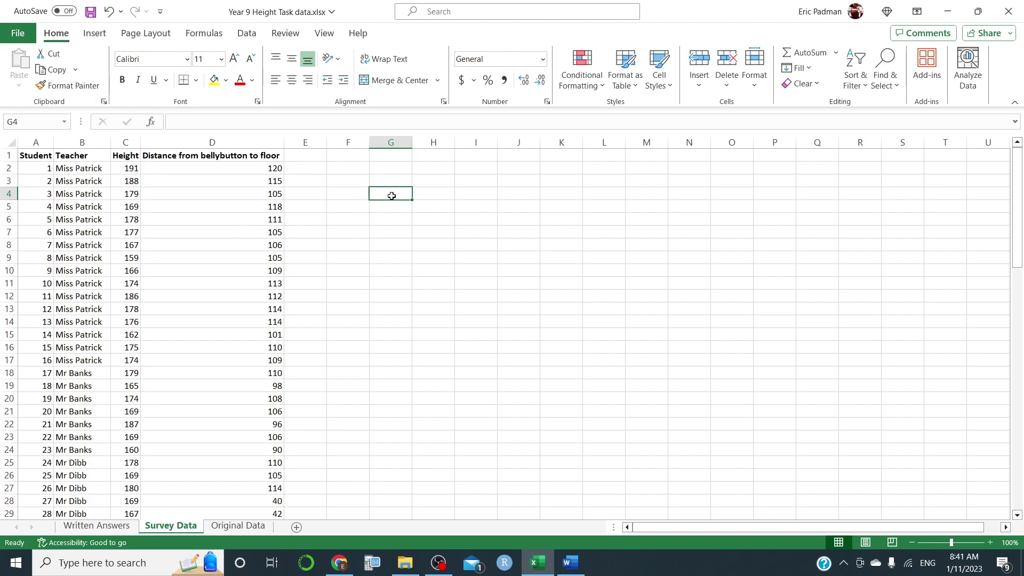
mouse_move(25, 158)
mouse_down()
mouse_move(203, 216)
mouse_move(27, 167)
mouse_up()
click(361, 244)
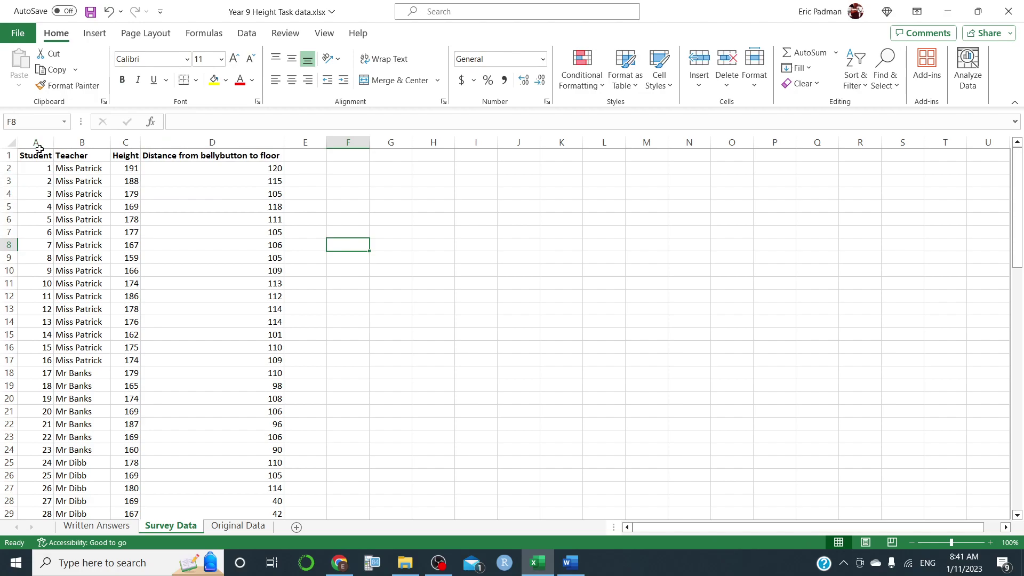
click(238, 526)
click(176, 527)
Copy the Student, Teacher, Height and Distance columns A–D and paste them at L1.
click(29, 142)
ctrl+click(160, 137)
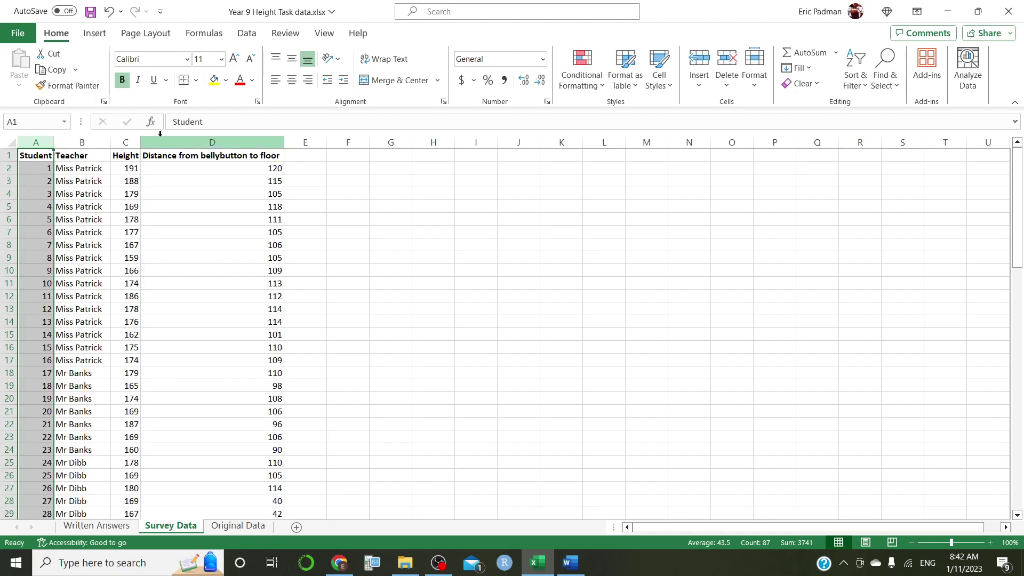
shift+click(227, 142)
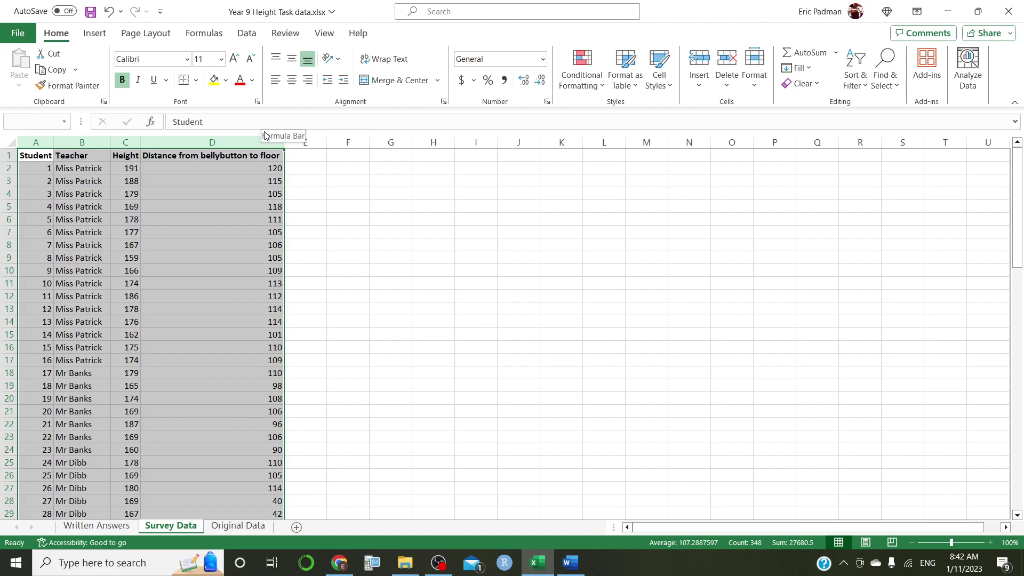
key(ctrl+c)
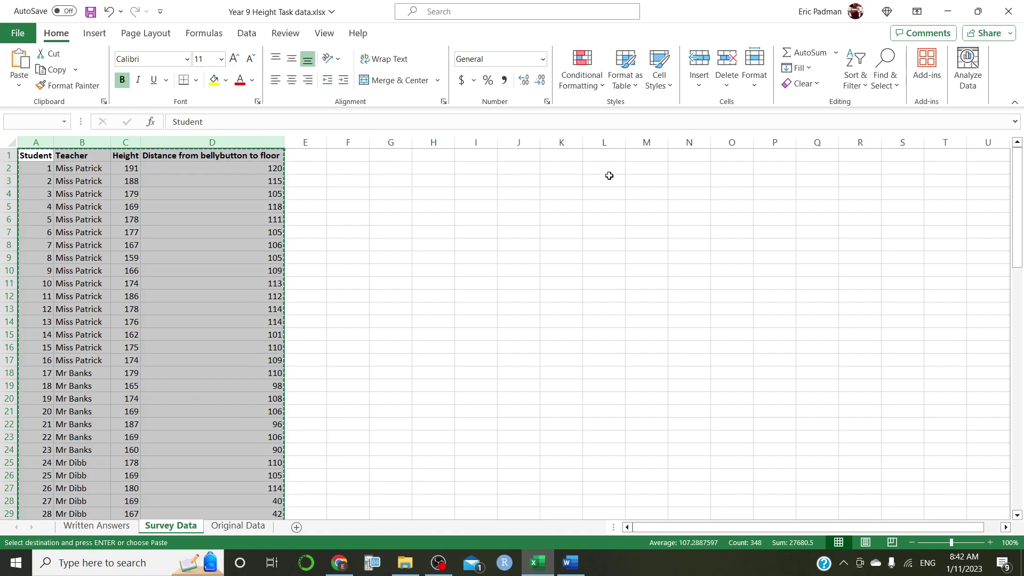
click(620, 156)
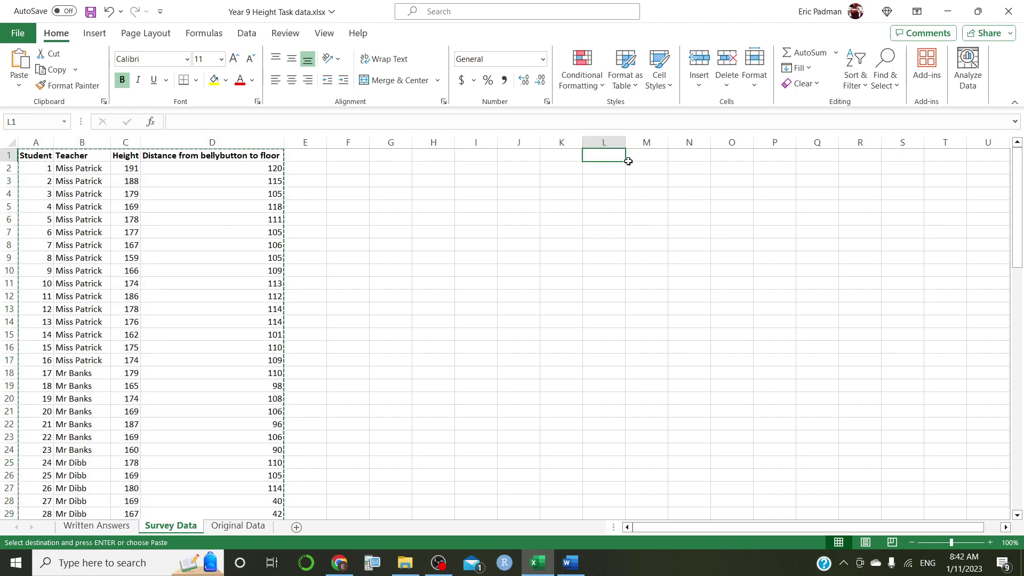
key(ctrl+v)
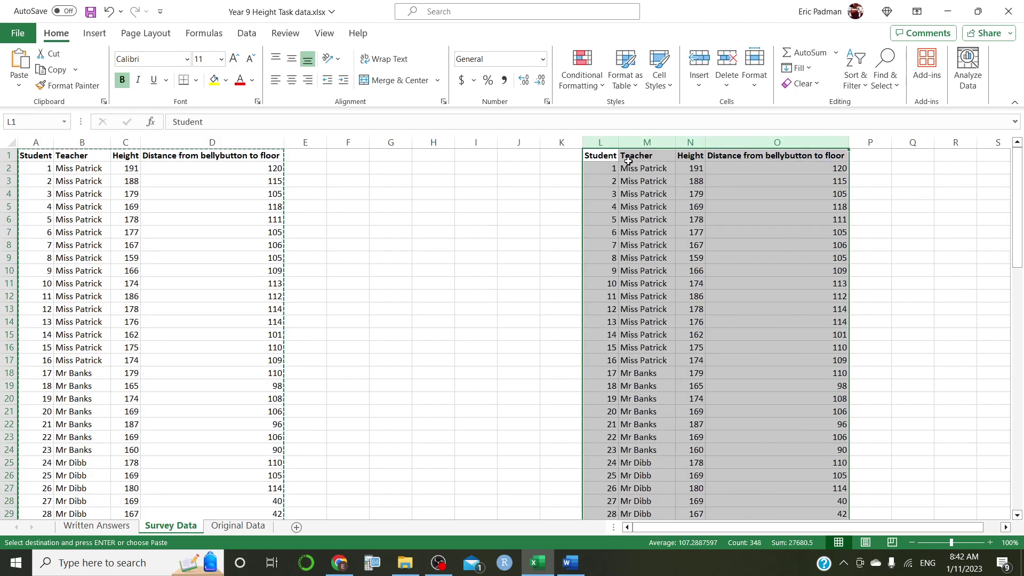
click(518, 219)
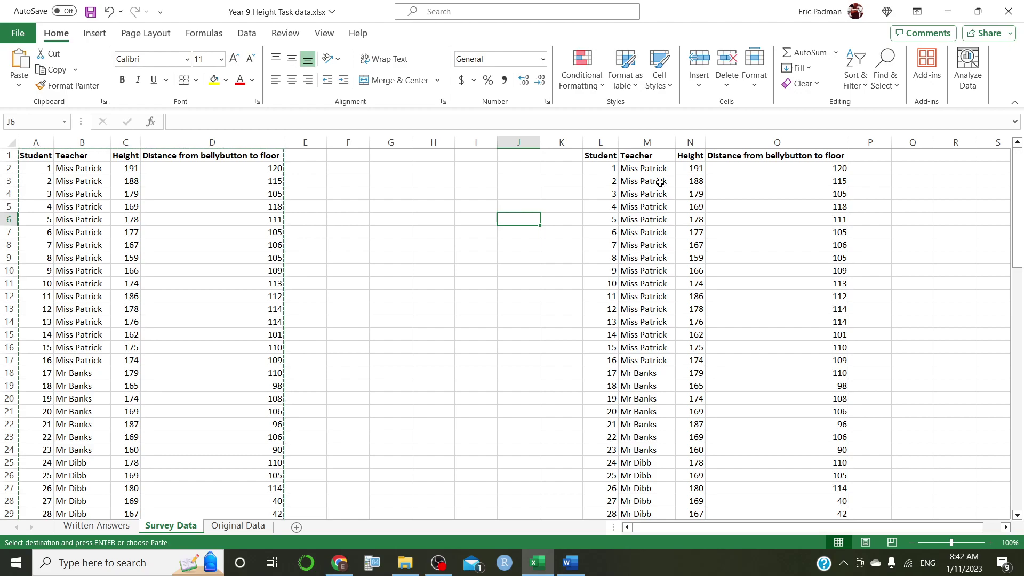
click(454, 276)
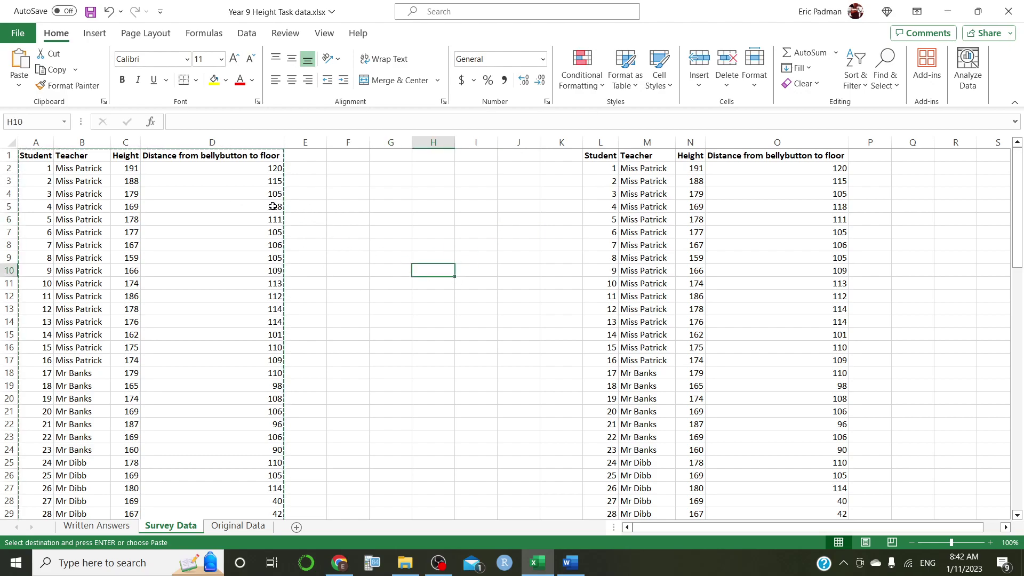
click(346, 176)
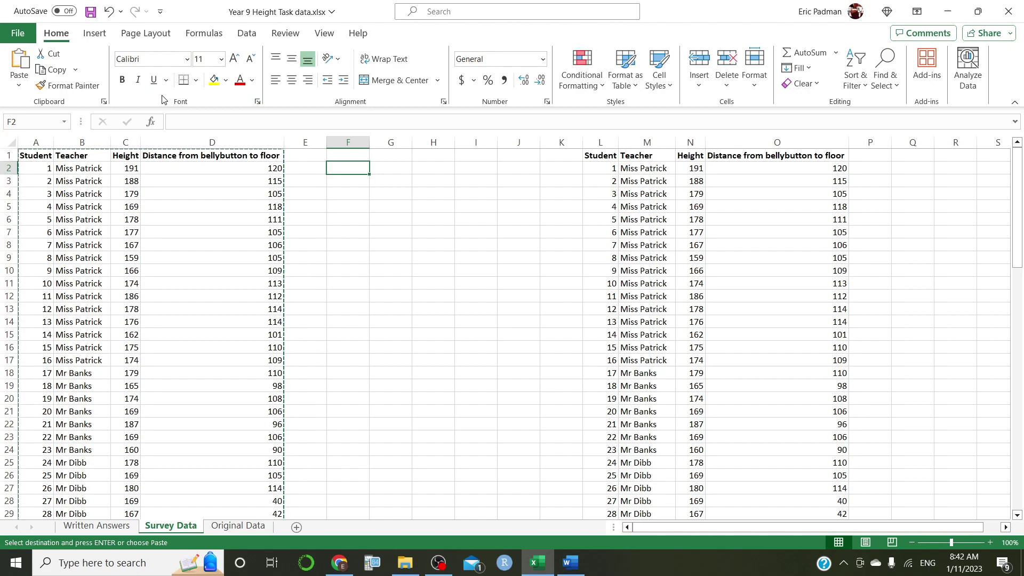
Open Find and Replace and replace every 'Miss ' with nothing, within this sheet.
key(ctrl+f)
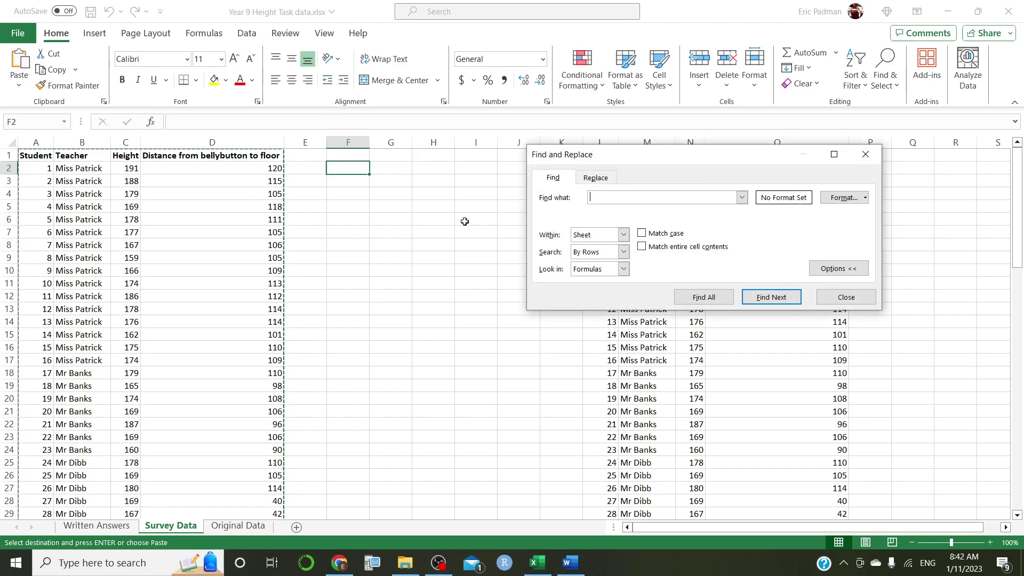
click(595, 178)
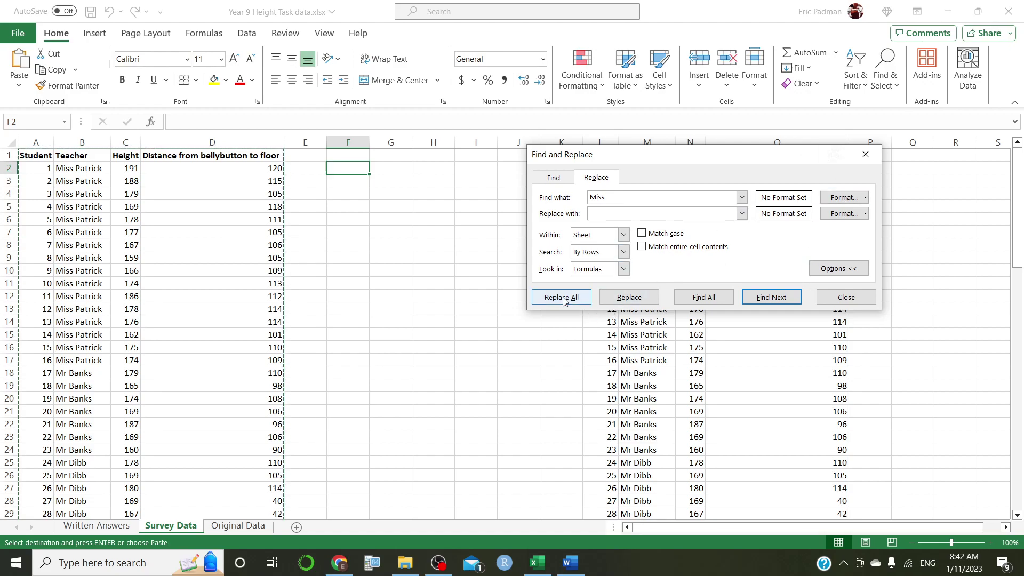
click(712, 303)
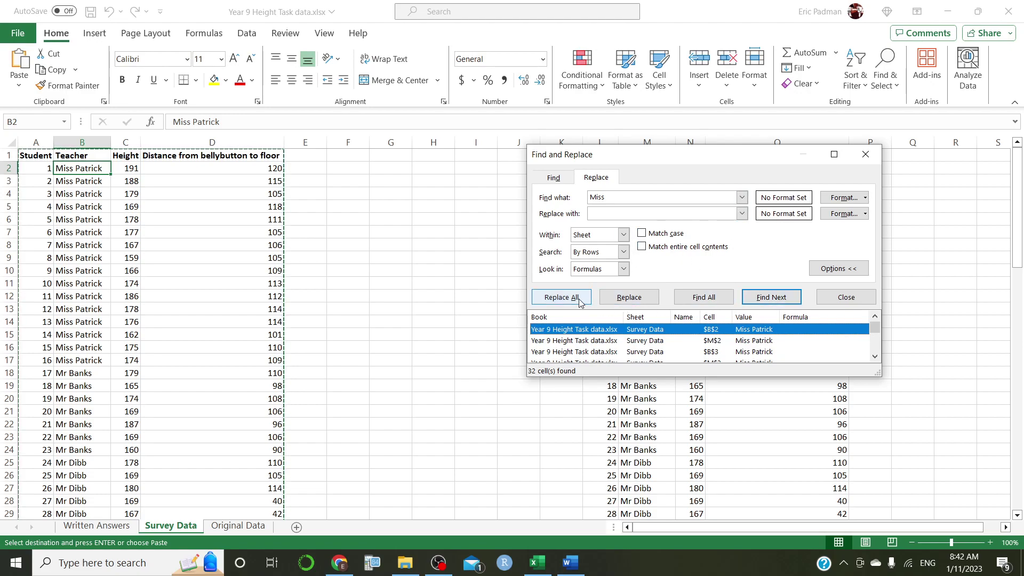
click(622, 235)
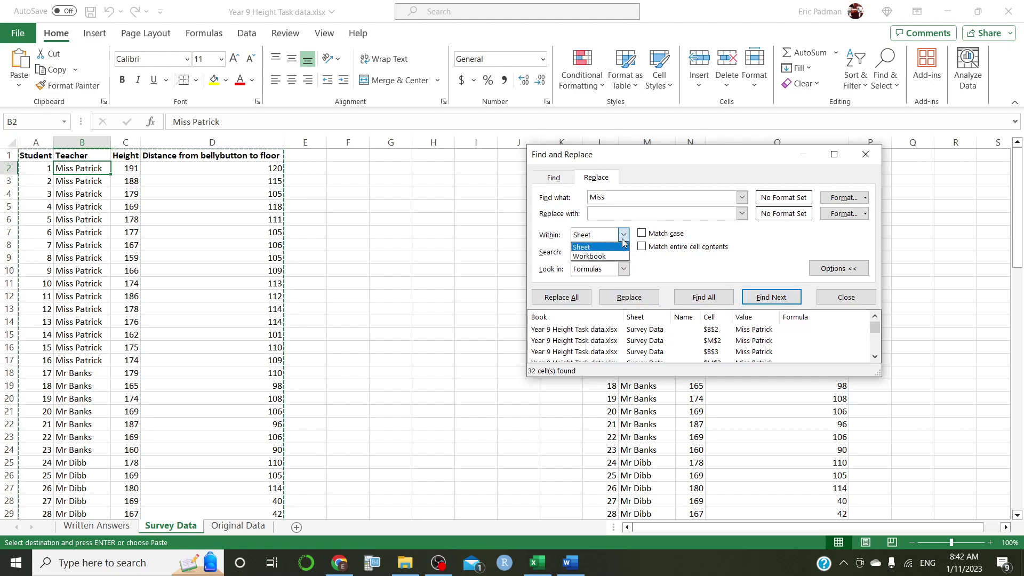
click(622, 239)
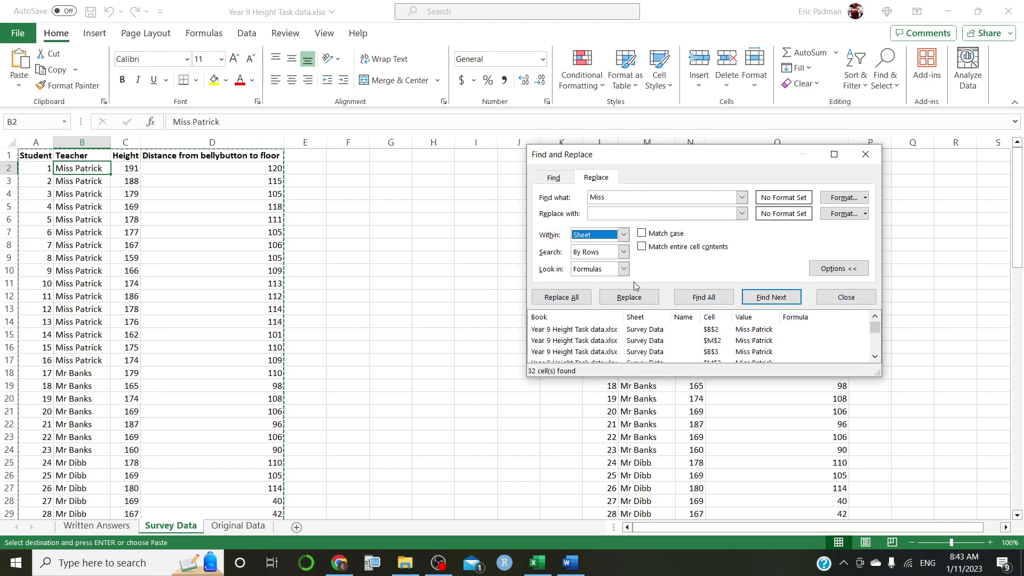
scroll(677, 352, down, 3)
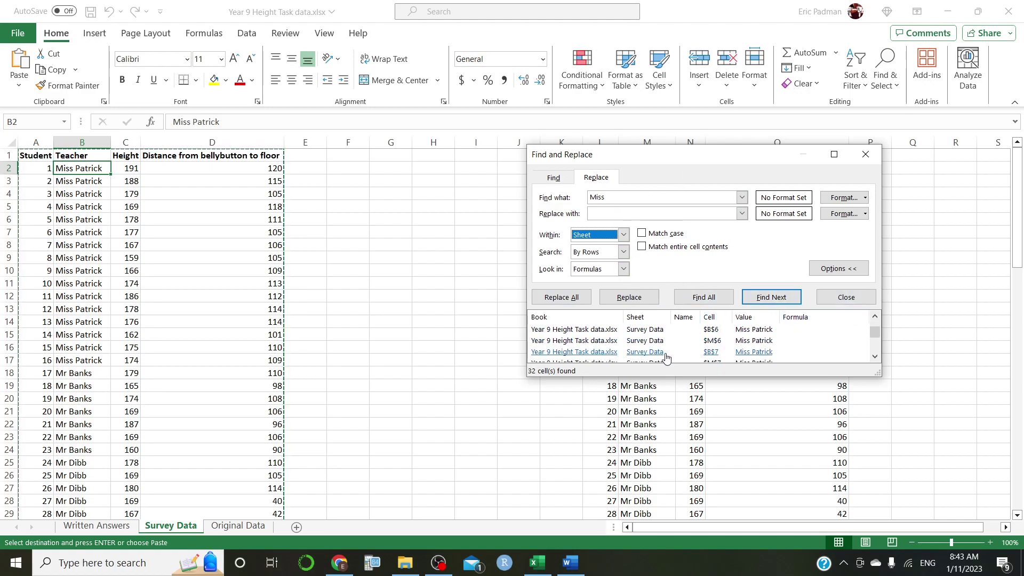
scroll(683, 357, up, 3)
click(622, 198)
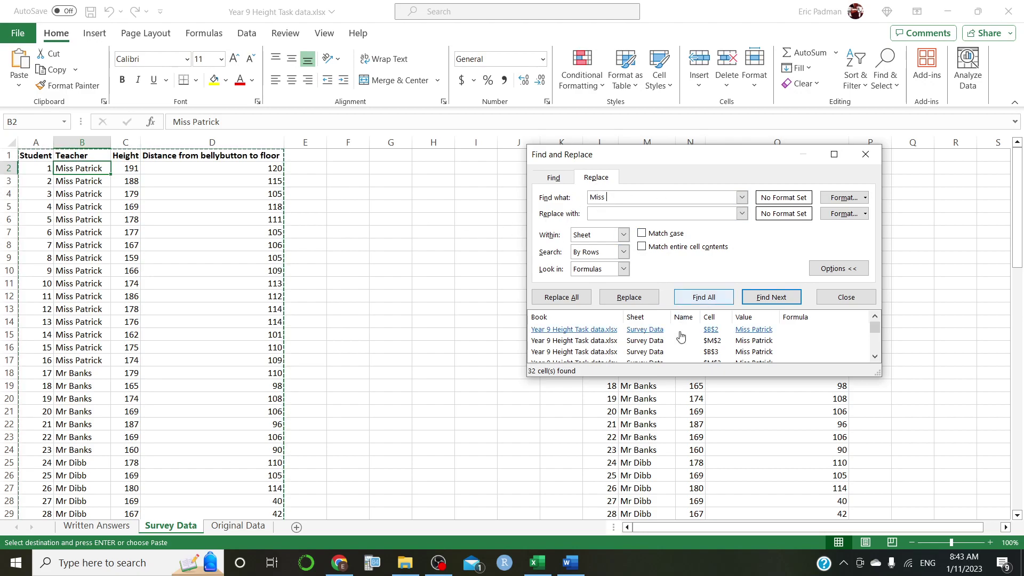
click(549, 303)
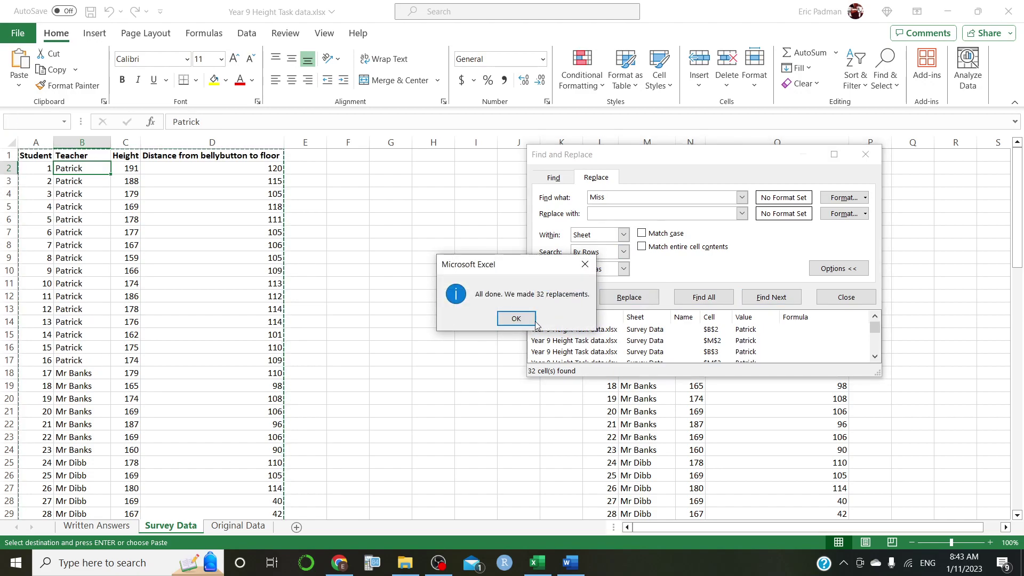
click(534, 320)
Replace every 'Mr ' title with nothing (88 replacements).
click(611, 200)
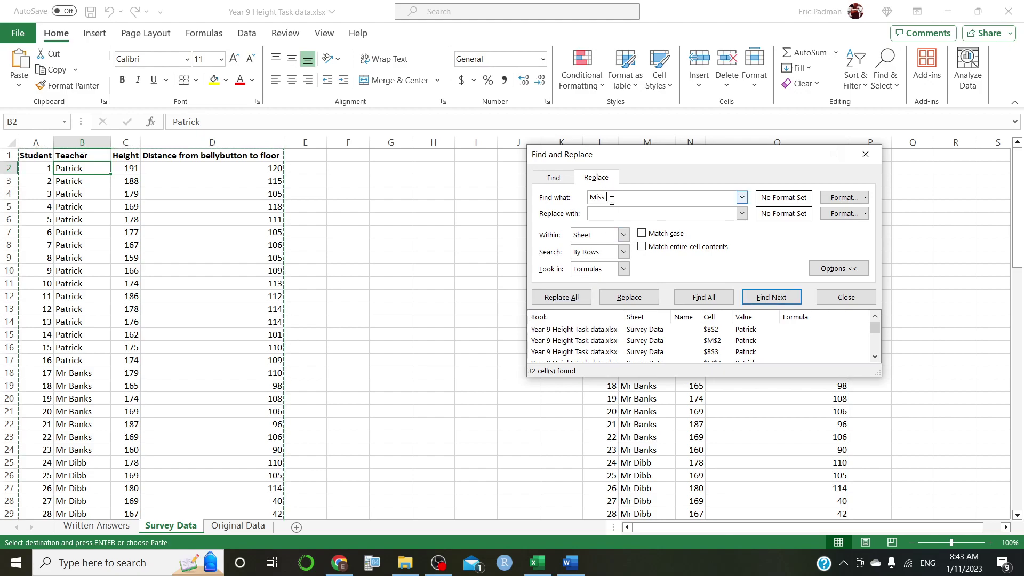
double_click(611, 200)
text(Mr)
click(561, 300)
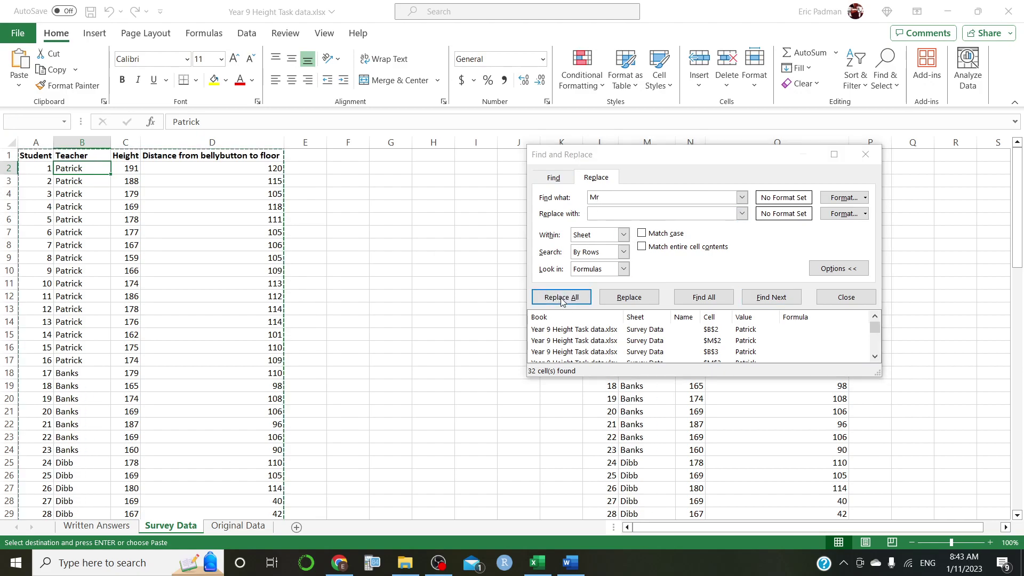
click(515, 319)
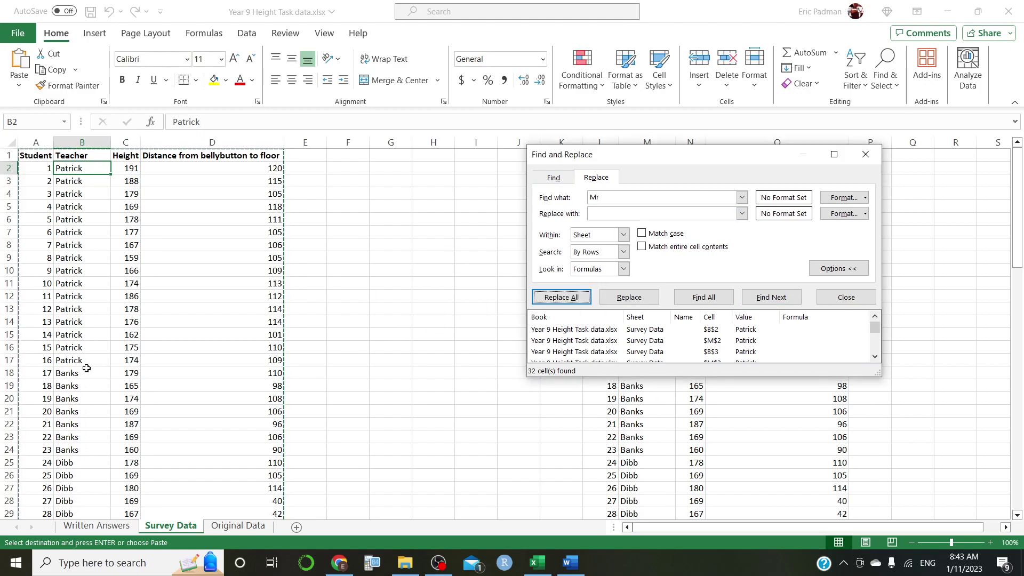
scroll(98, 384, down, 6)
scroll(111, 397, down, 9)
scroll(246, 350, up, 8)
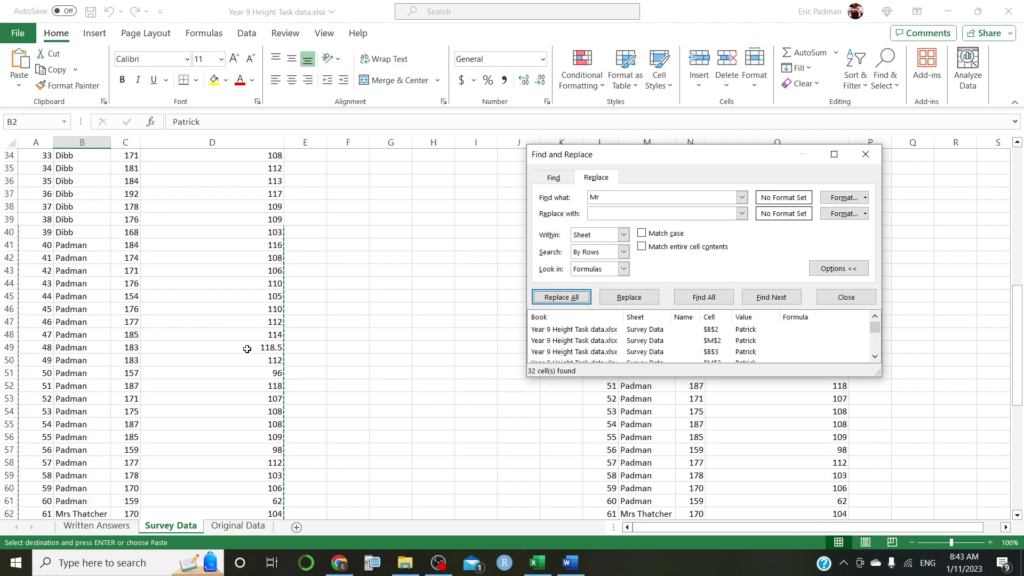
Replace every 'Mrs' title with nothing (52 replacements).
click(624, 202)
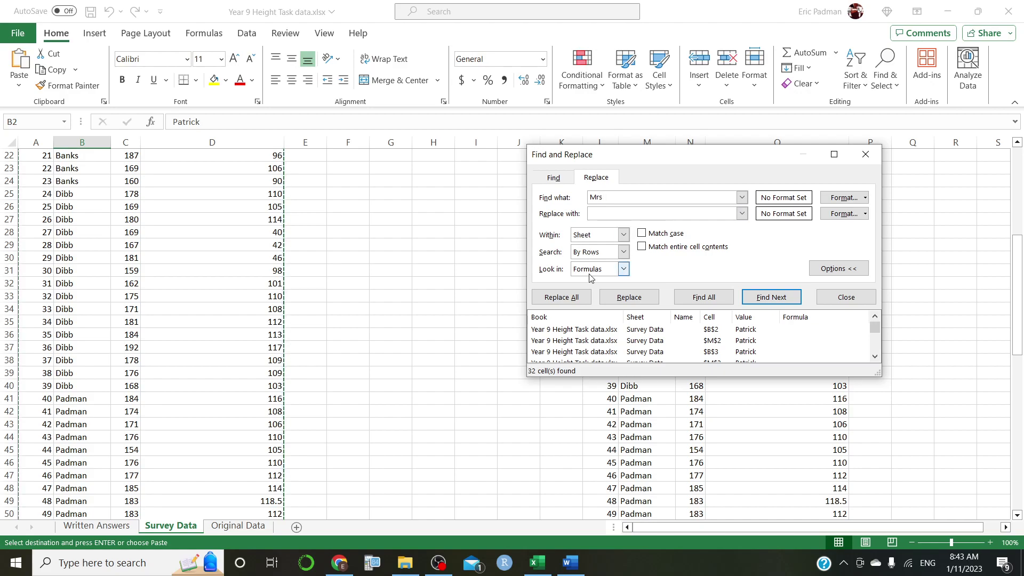
click(563, 301)
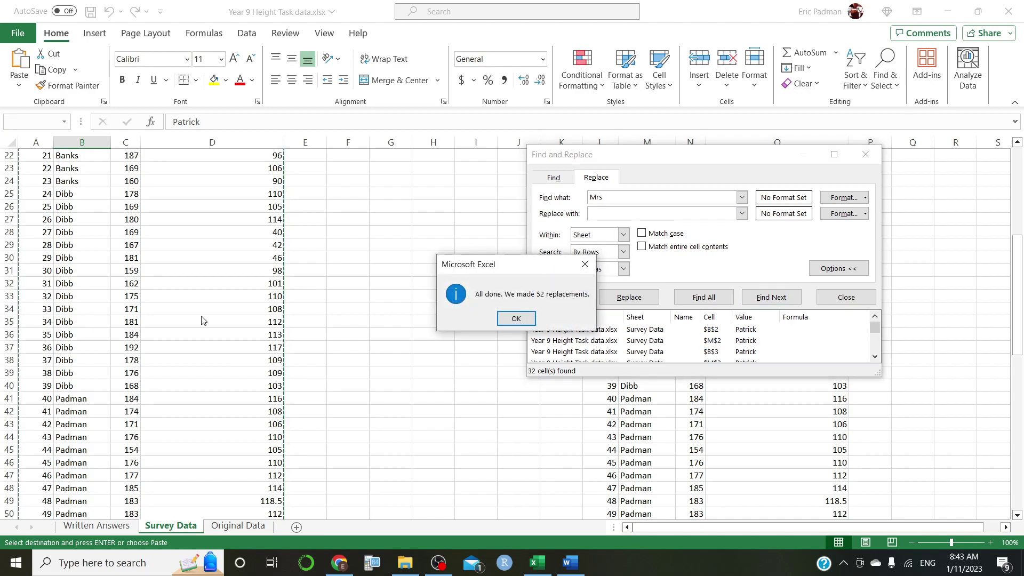
click(517, 320)
scroll(75, 320, down, 19)
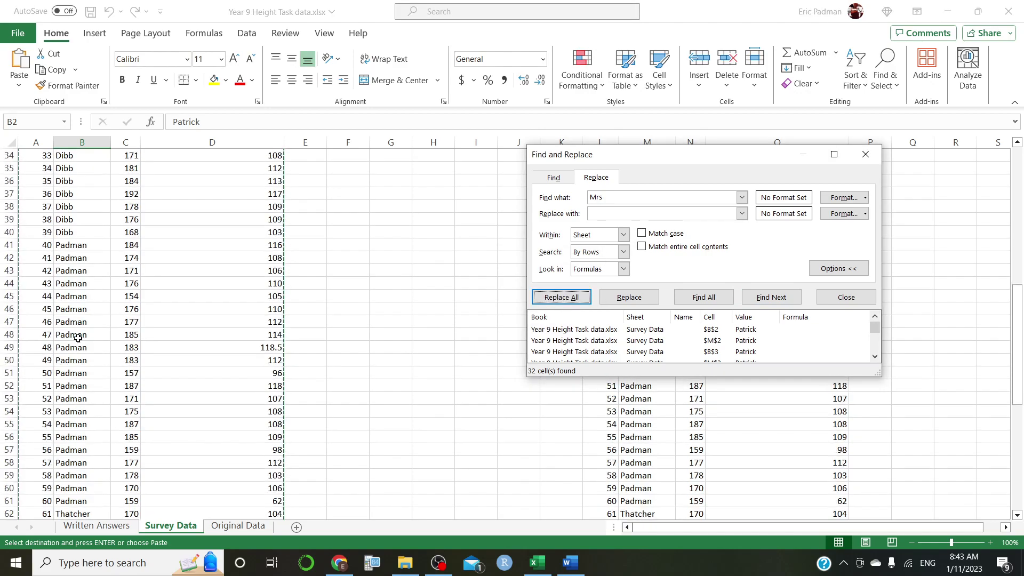
scroll(77, 344, up, 20)
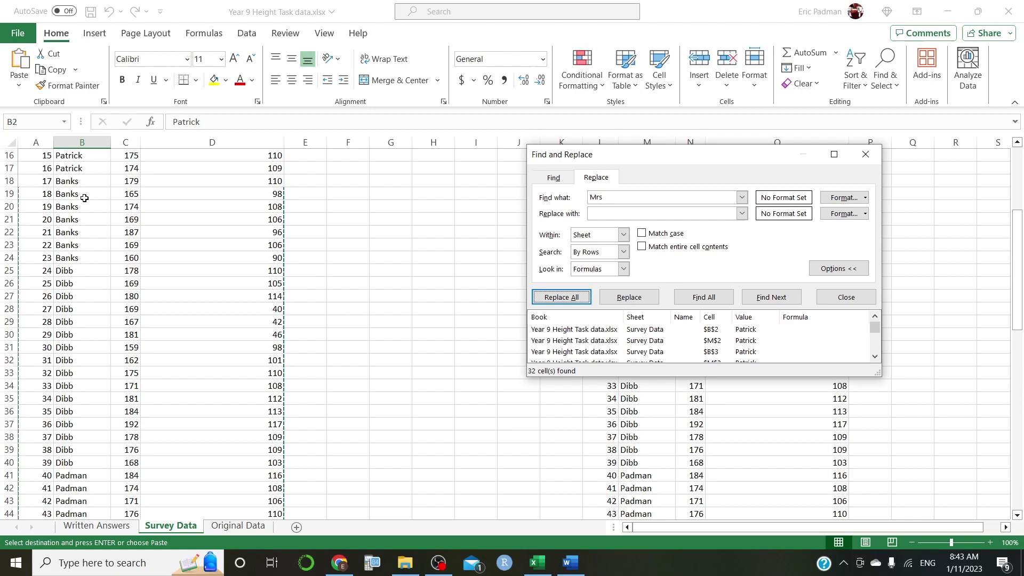
Close Find and Replace, inspect the cleaned Teacher column, and undo a stray paste.
click(860, 159)
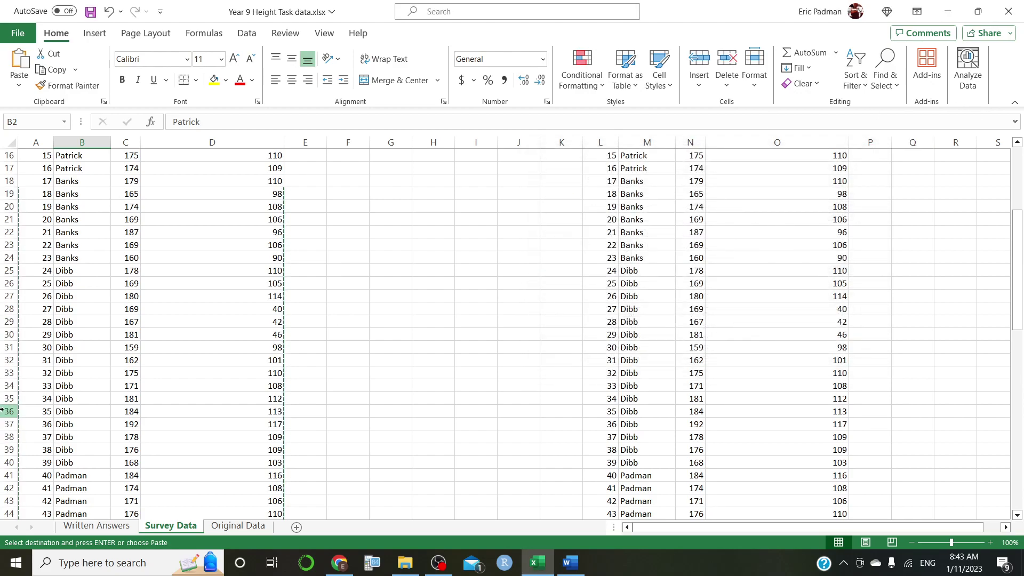
click(76, 140)
drag(64, 144, 73, 159)
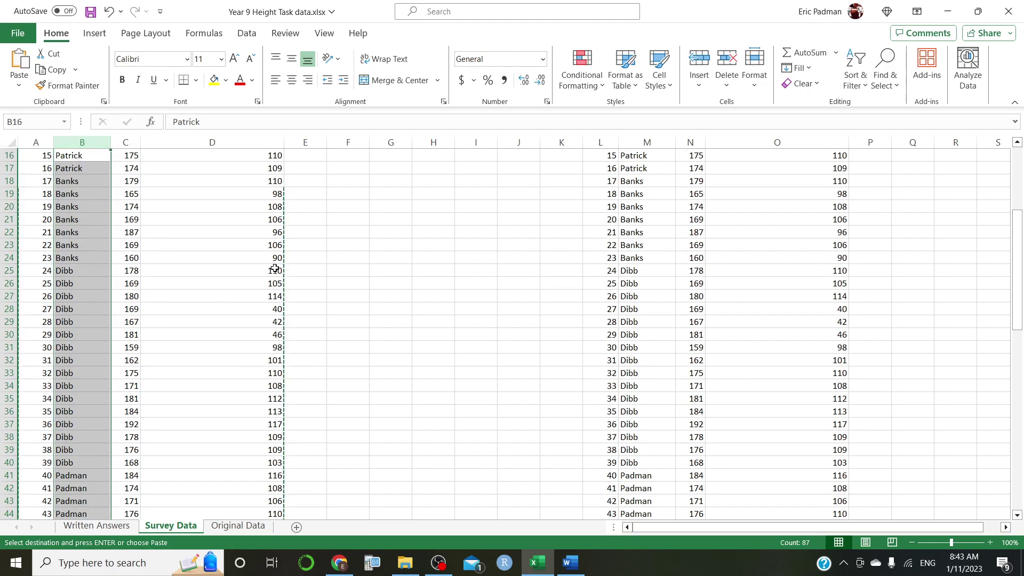
click(348, 233)
scroll(311, 284, up, 5)
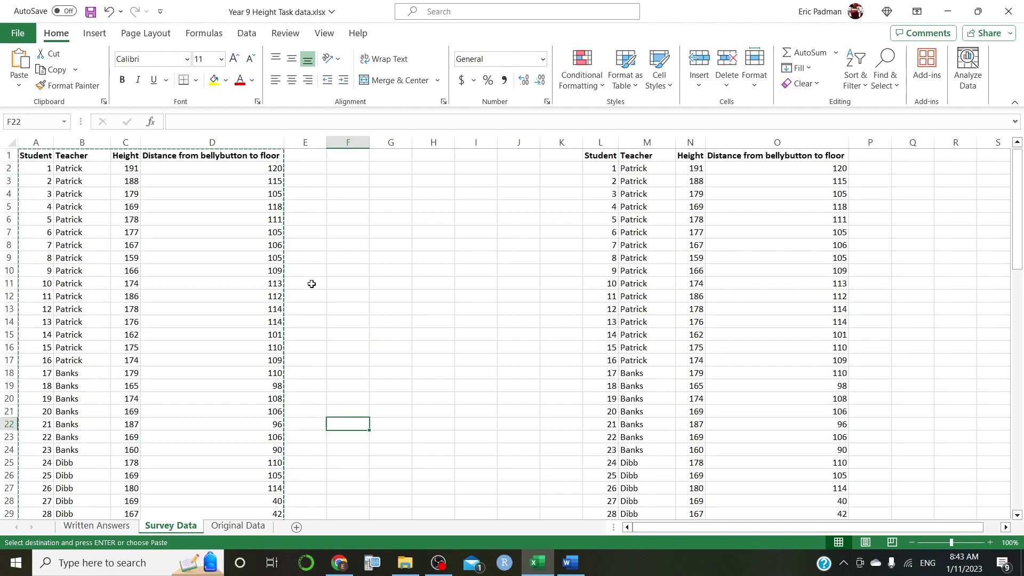
click(70, 220)
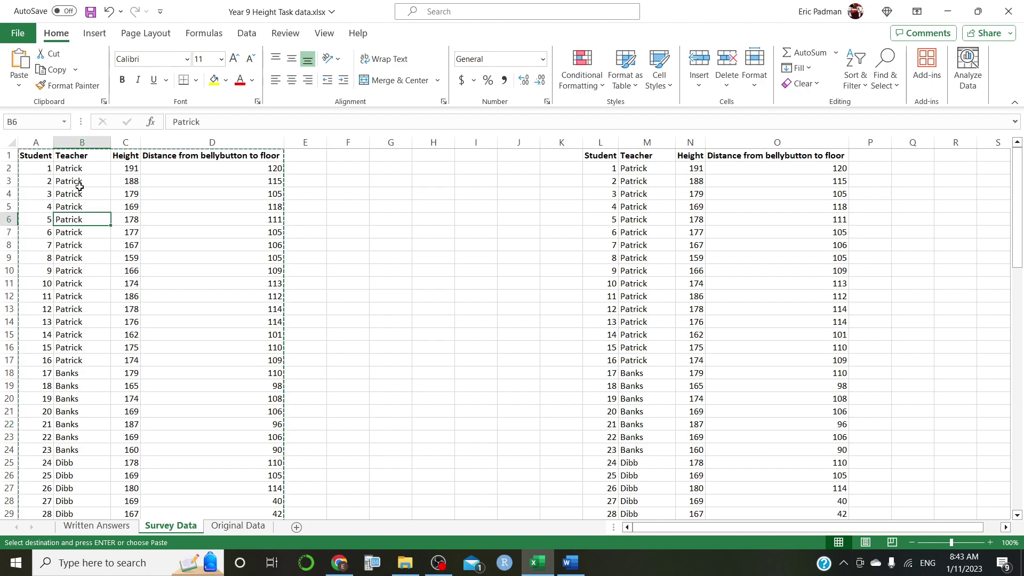
click(84, 141)
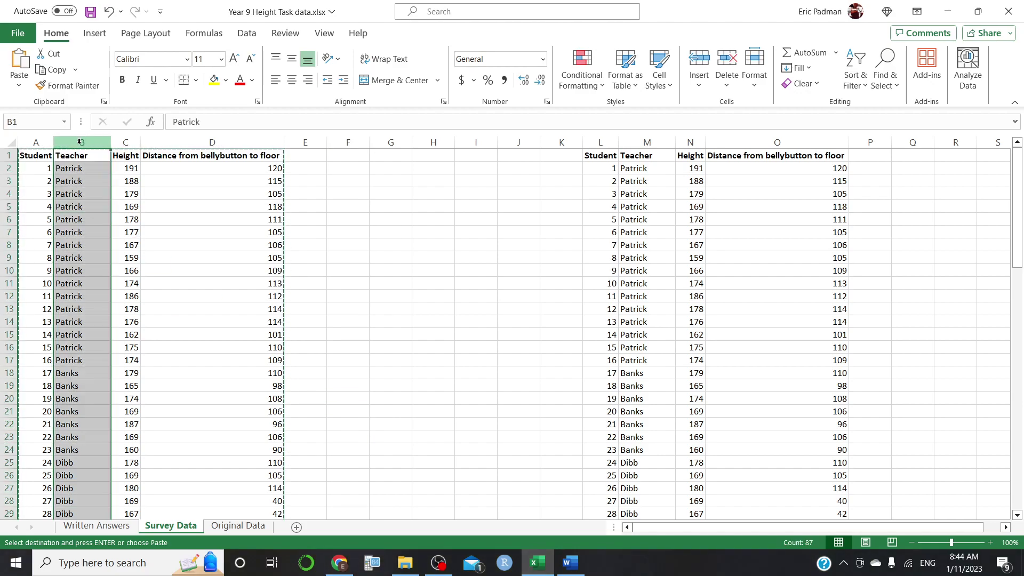
right_click(81, 144)
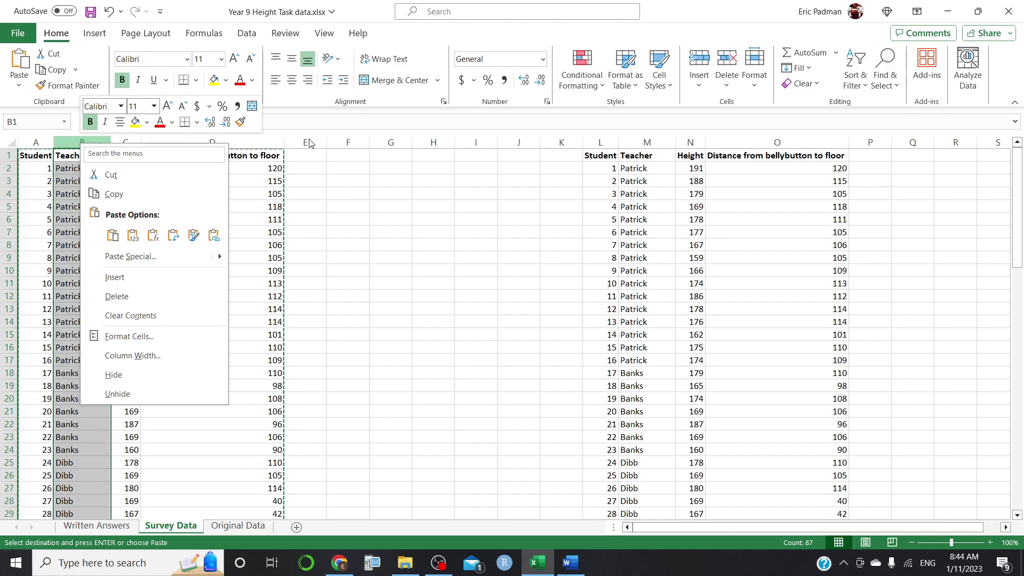
key(Escape)
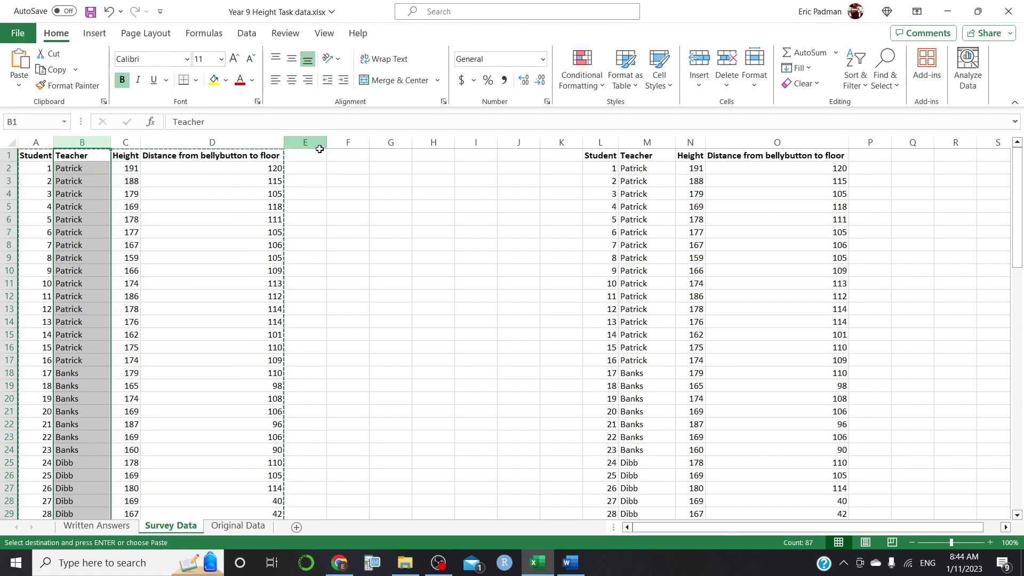
click(304, 156)
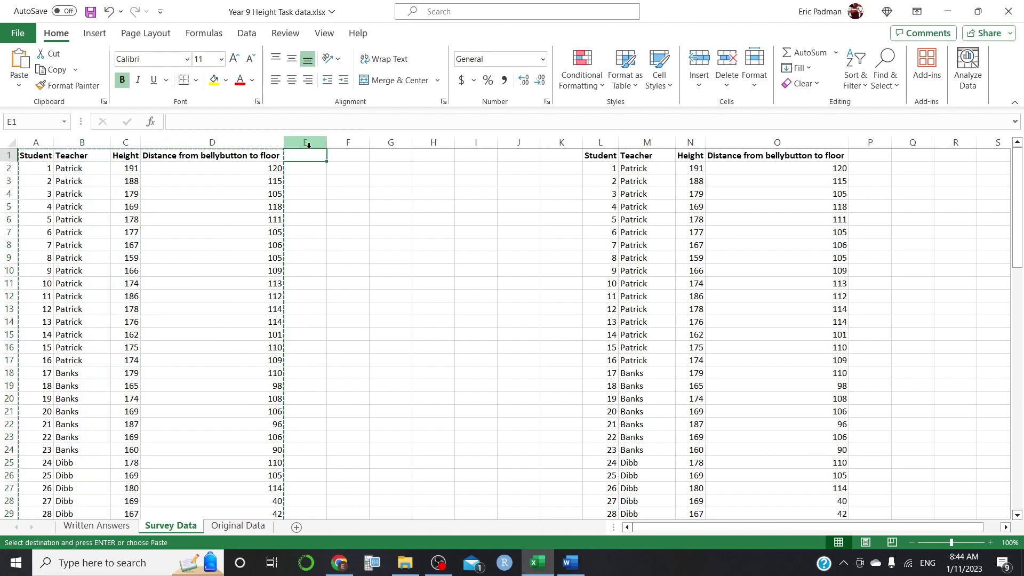
key(ctrl+v)
key(ctrl+z)
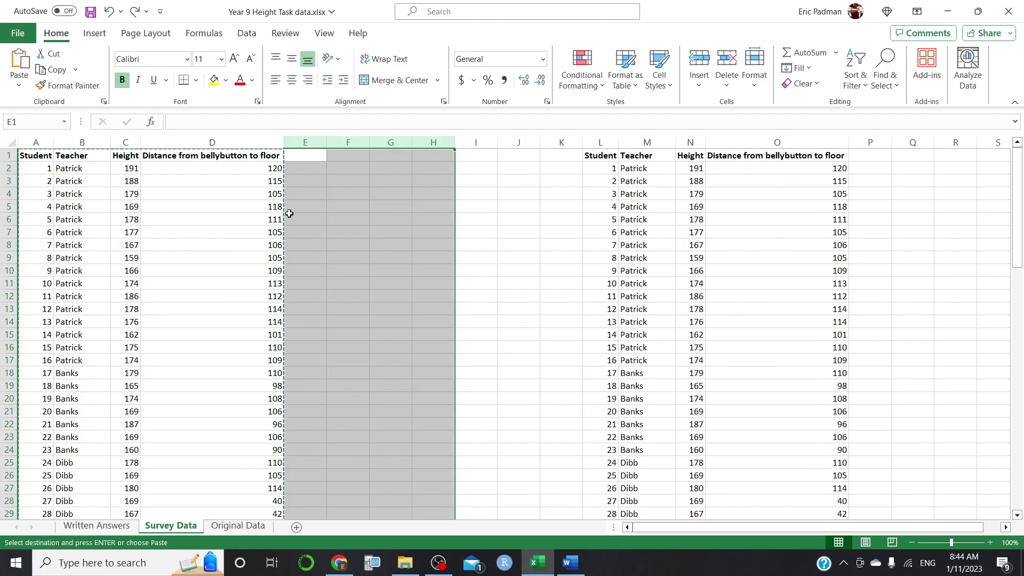
Try copying the Teacher column into E1, then undo that paste.
click(82, 143)
right_click(85, 143)
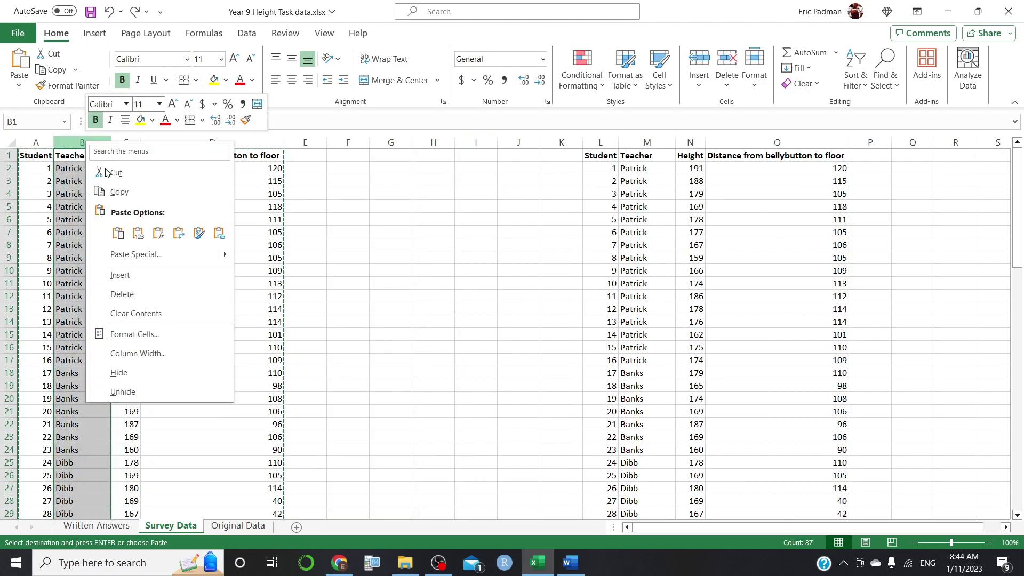
click(119, 192)
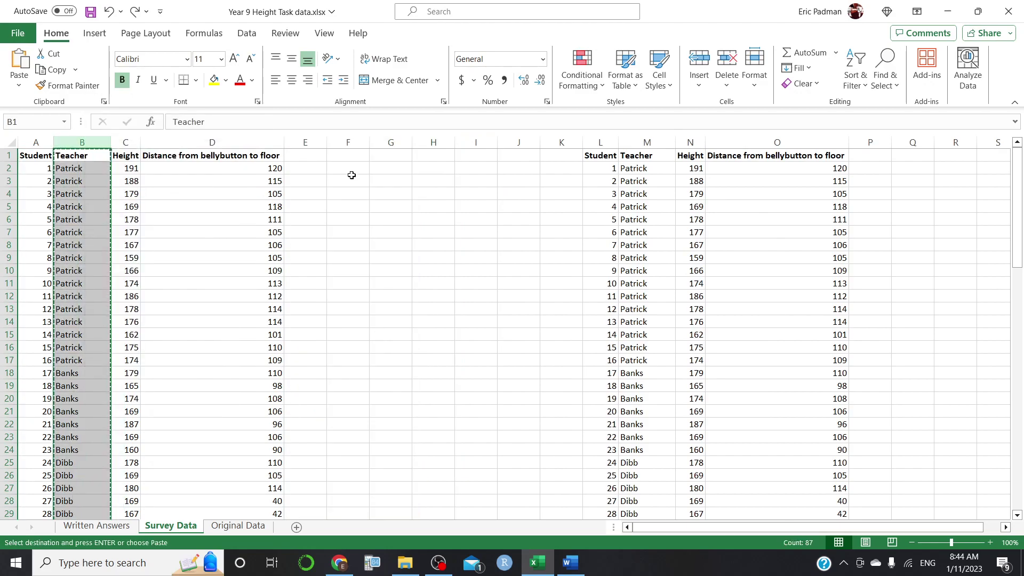
click(302, 156)
key(ctrl+v)
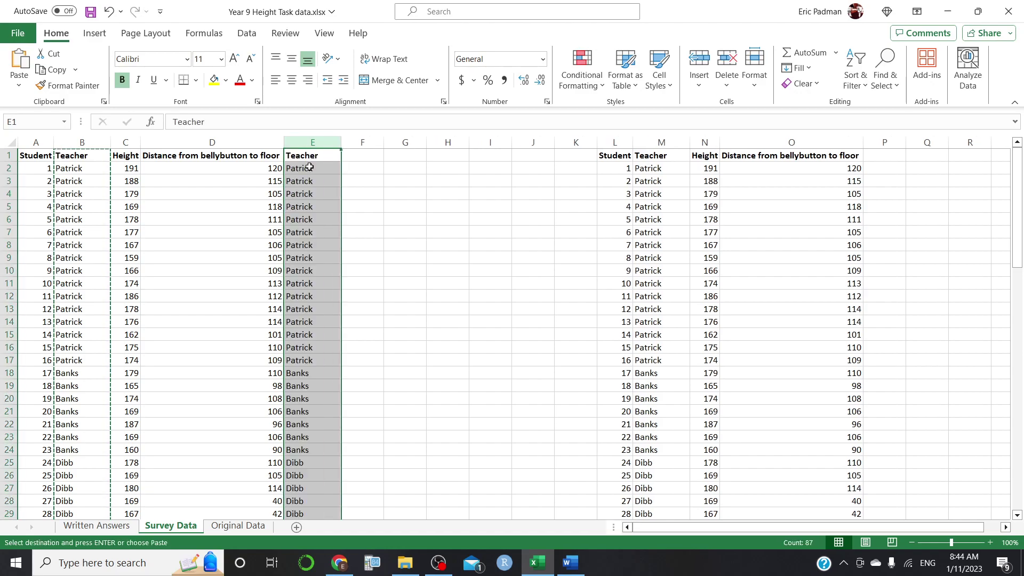
right_click(81, 138)
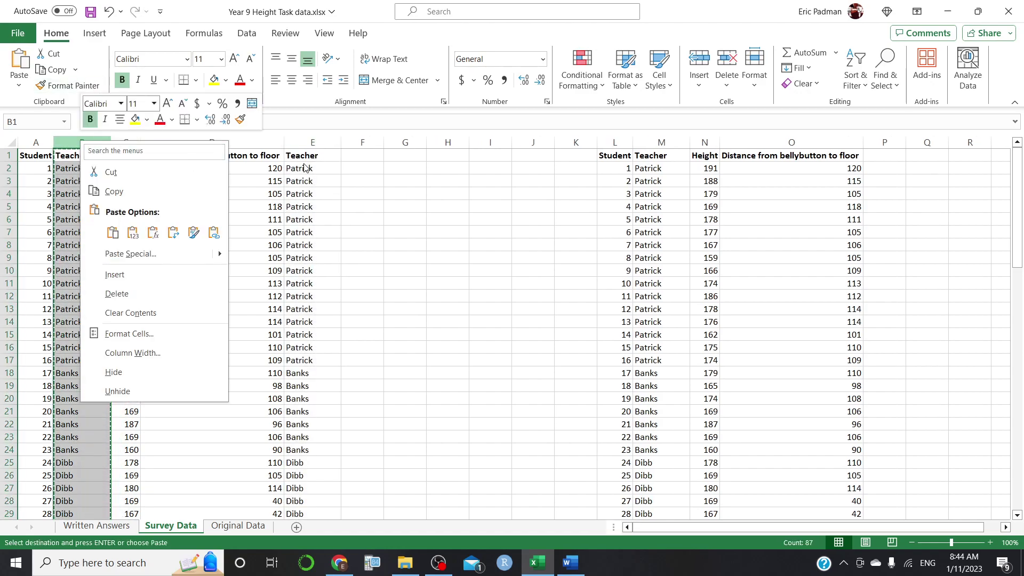
click(377, 169)
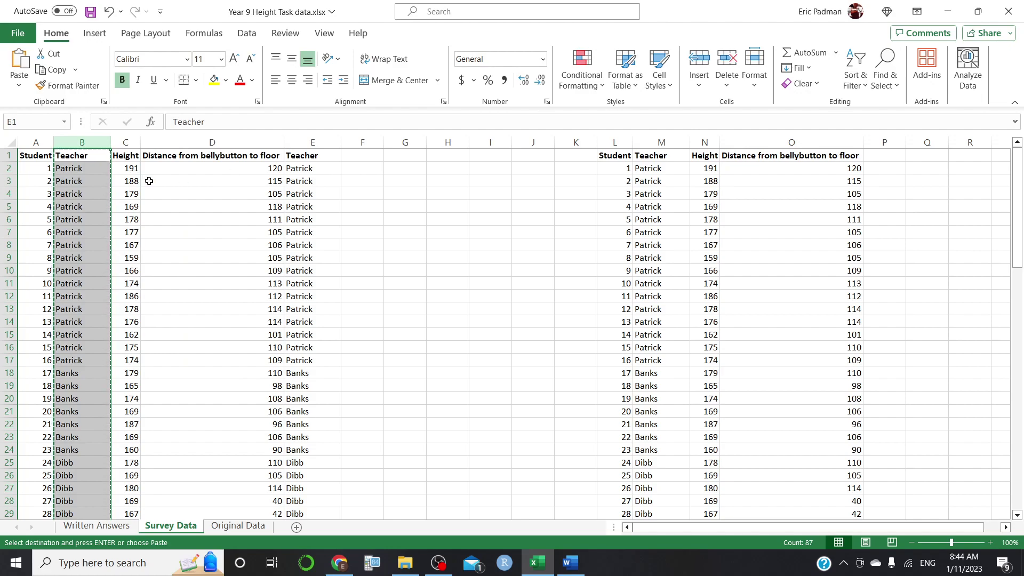
key(ctrl+z)
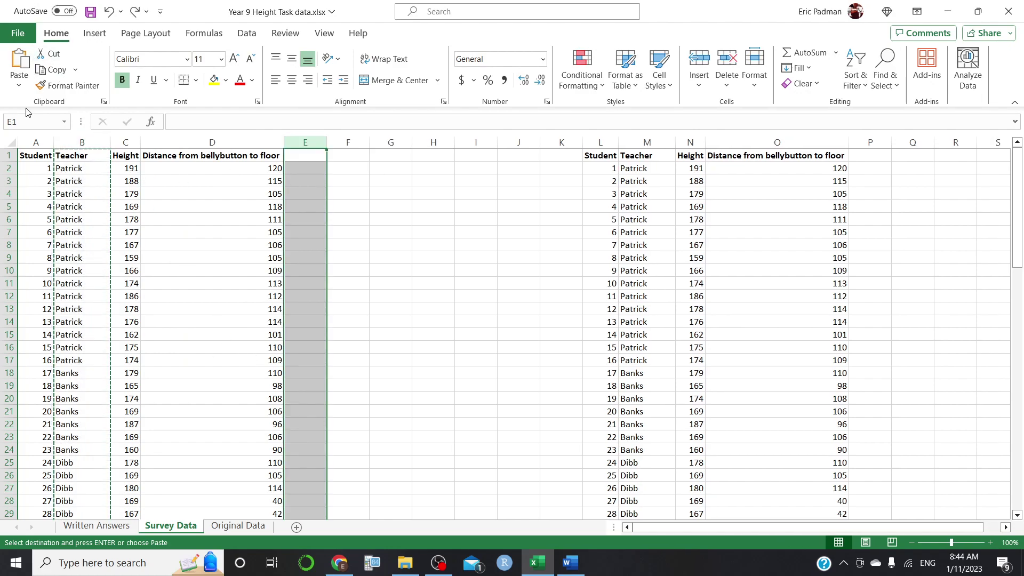
click(84, 158)
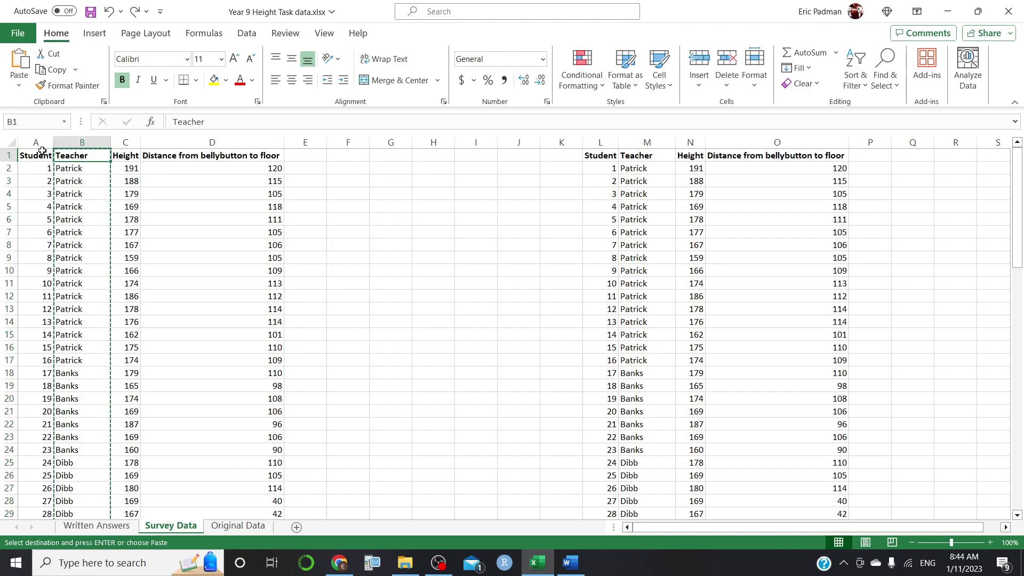
Copy the Student column to E1 and delete the original column A.
click(41, 141)
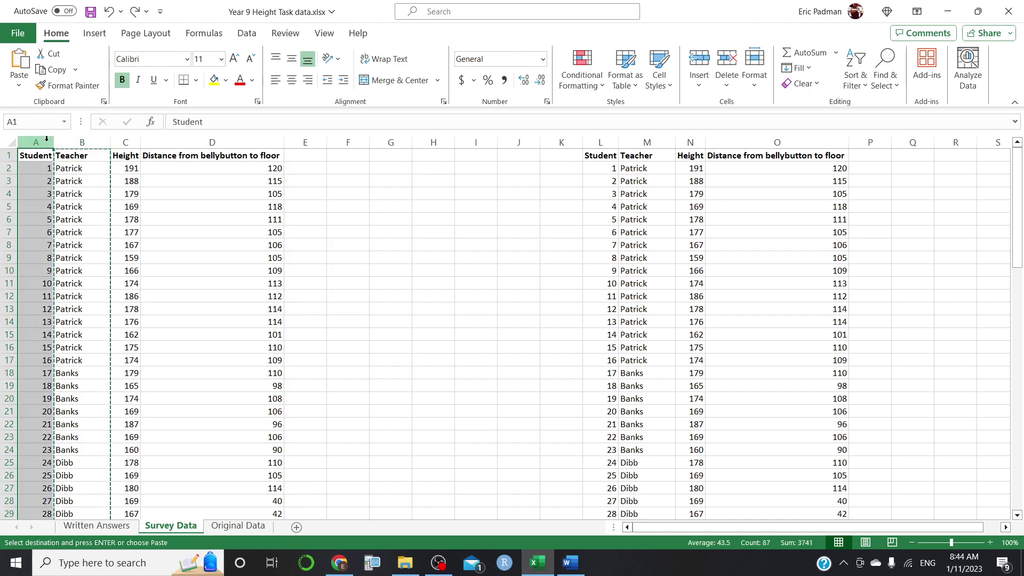
key(ctrl+c)
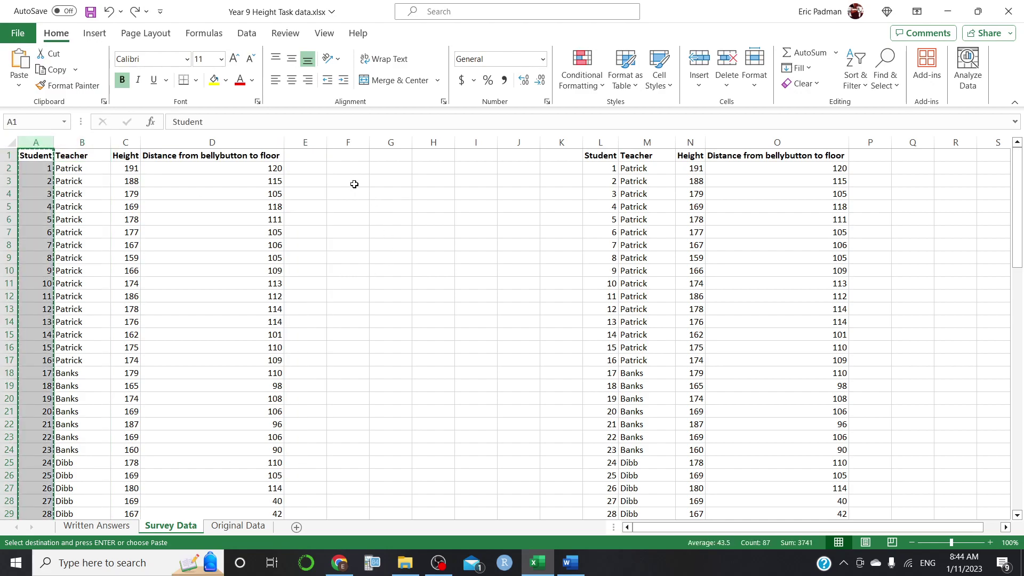
click(309, 159)
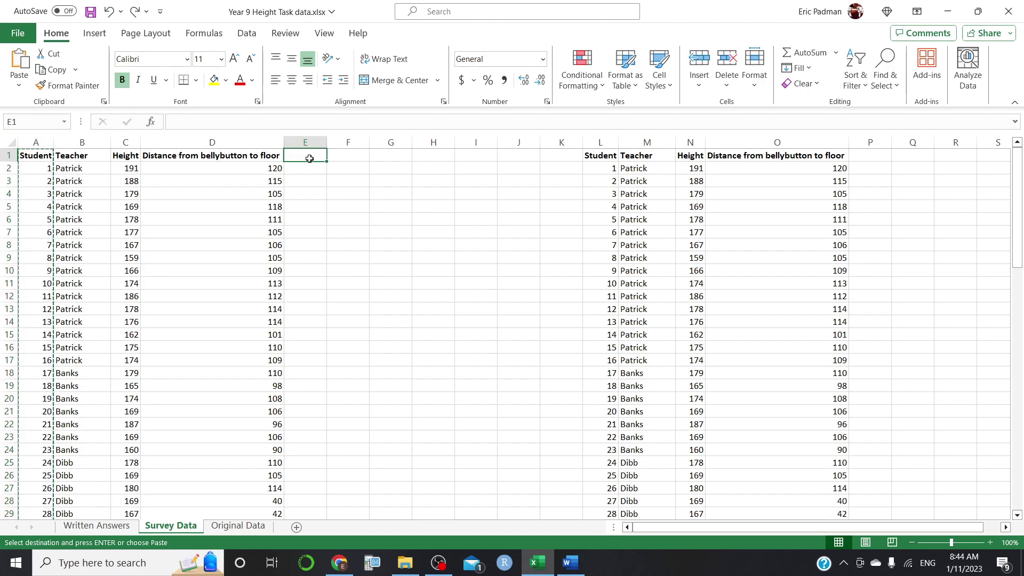
key(ctrl+v)
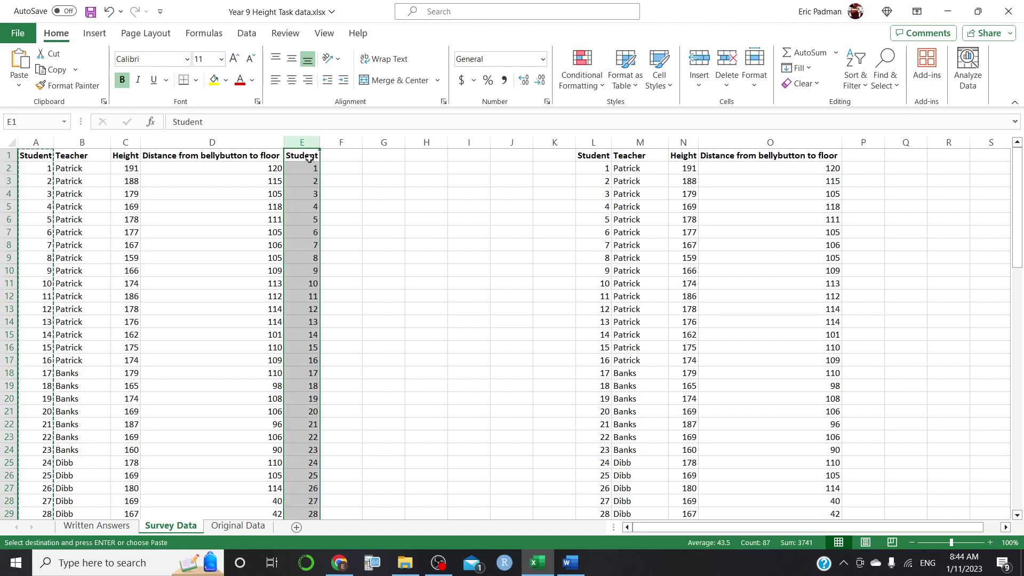
click(35, 142)
right_click(35, 142)
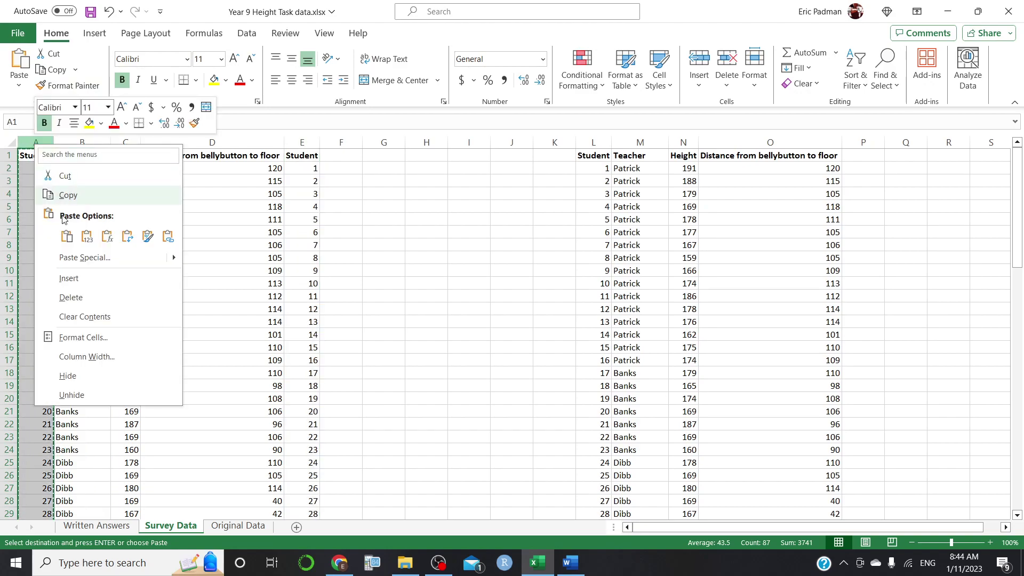
click(69, 298)
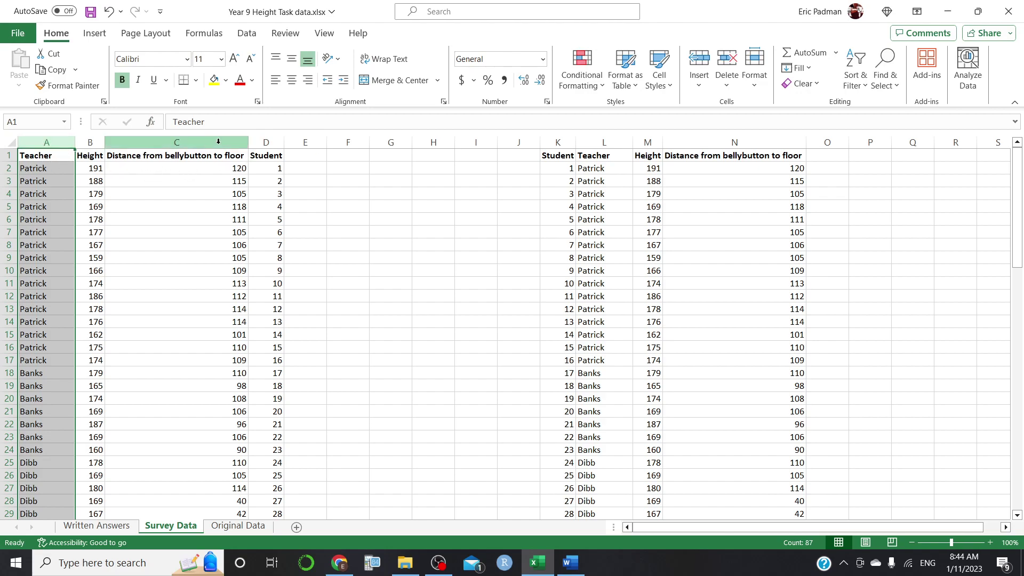
Sort columns A–D A to Z by teacher, confirming the Banks, Dibb, Padman, Patrick order.
shift+click(266, 140)
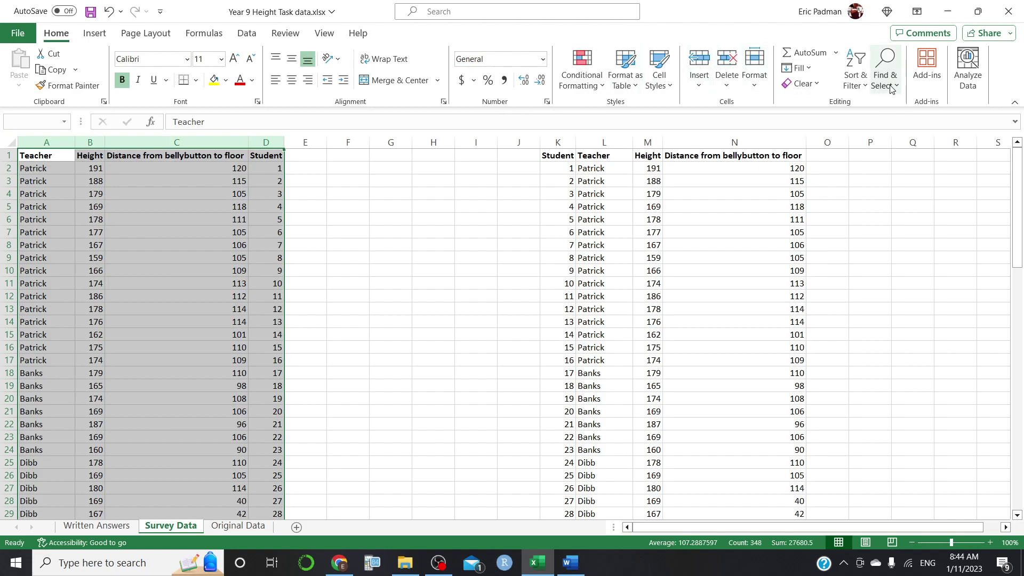
click(854, 79)
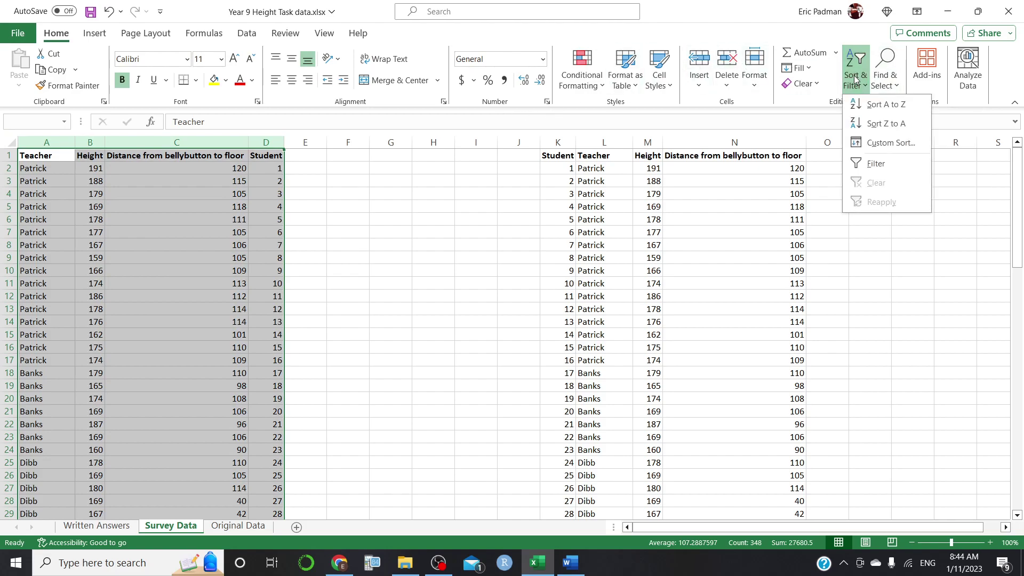
click(877, 106)
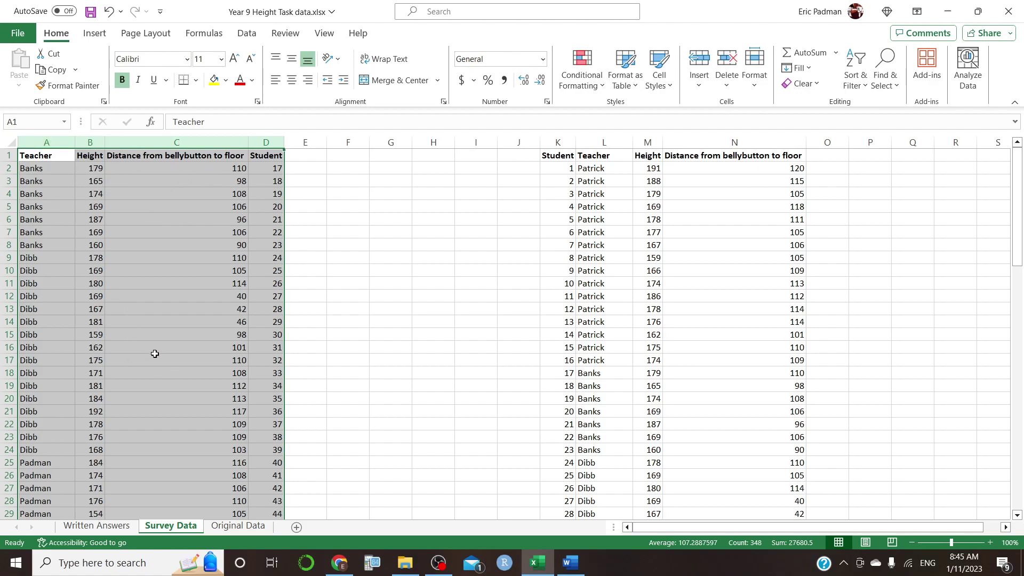
click(259, 280)
scroll(270, 263, down, 2)
scroll(270, 297, up, 2)
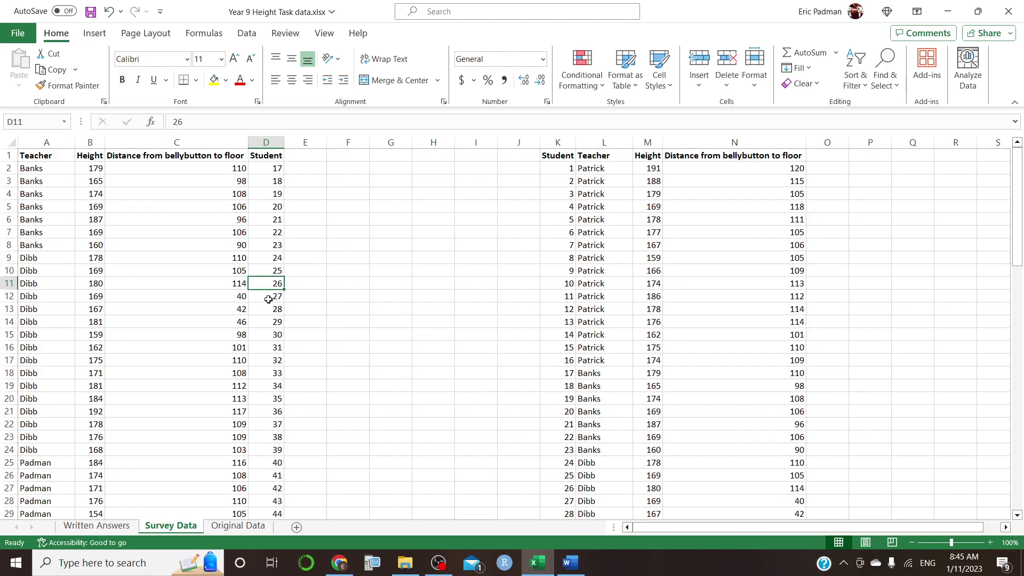
scroll(266, 326, down, 7)
scroll(265, 325, down, 3)
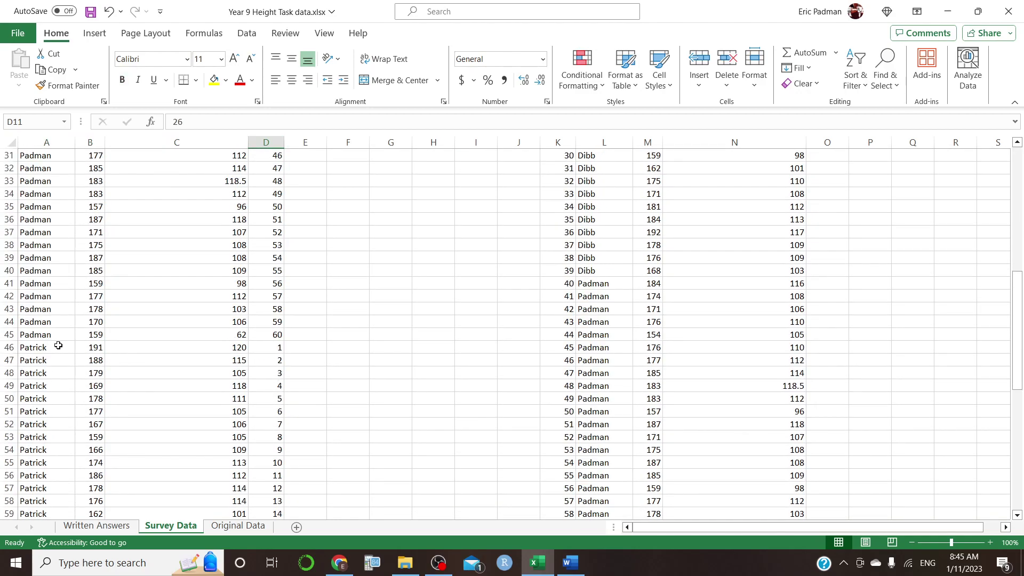
scroll(731, 201, up, 10)
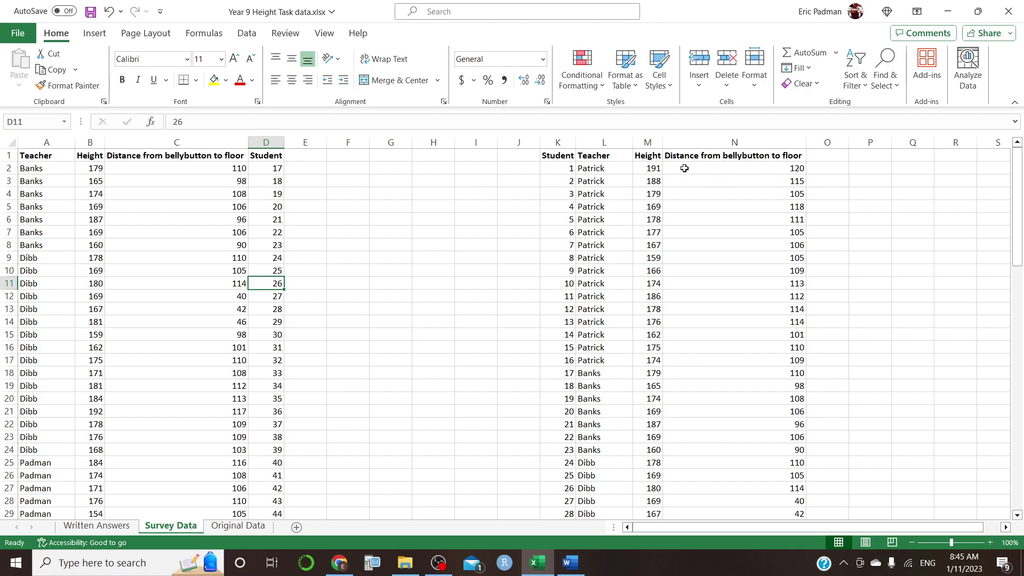
Copy the Height column M into column J, delete the original, and select J–M.
click(648, 142)
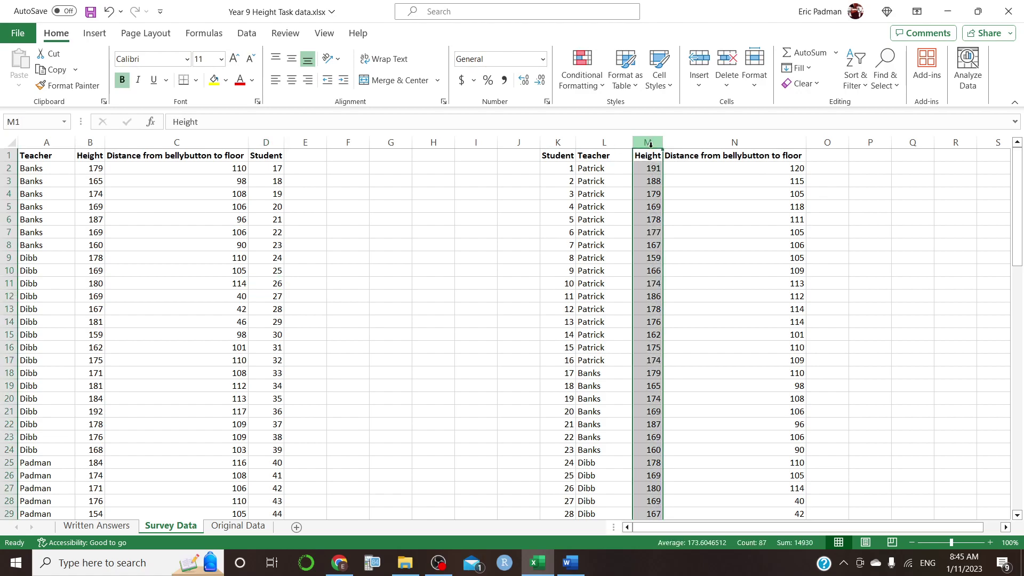
key(ctrl+c)
key(Left)
key(Left)
key(Left)
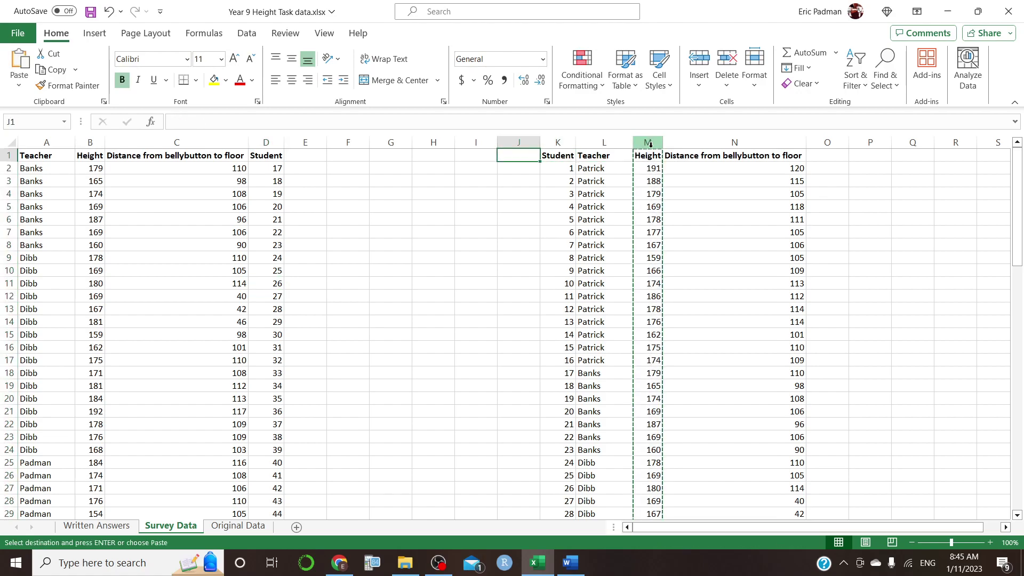
key(ctrl+v)
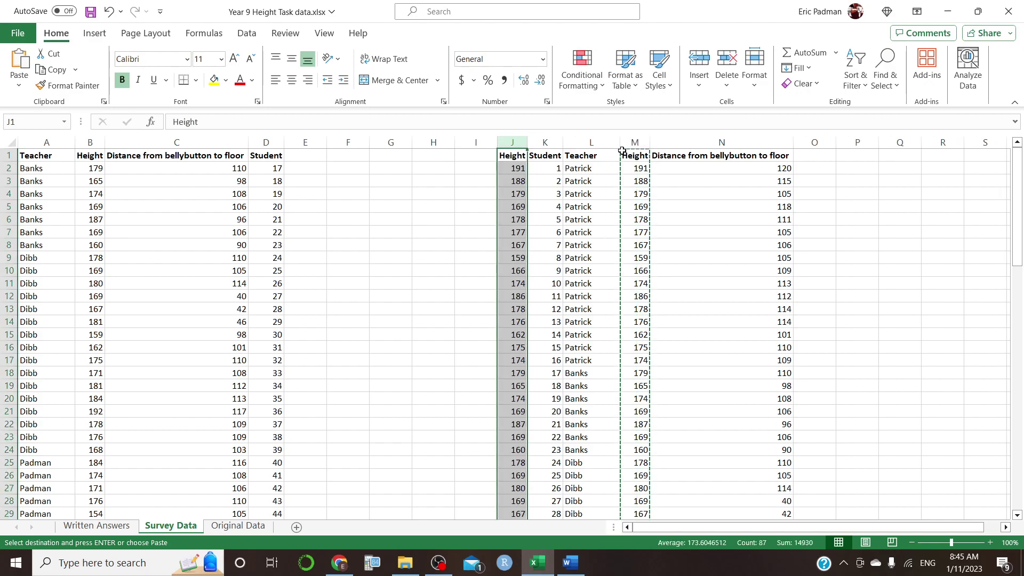
right_click(635, 141)
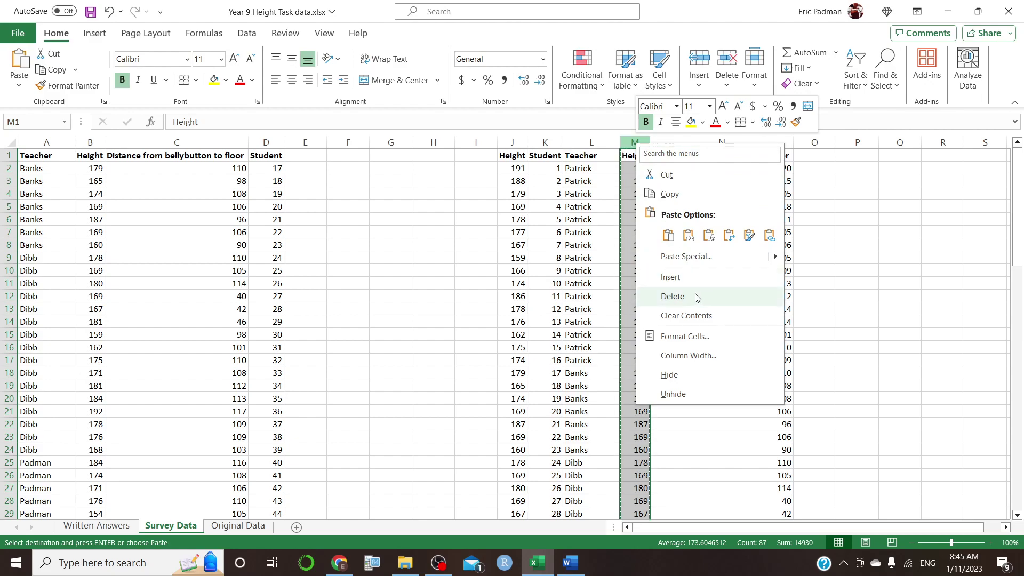
click(672, 297)
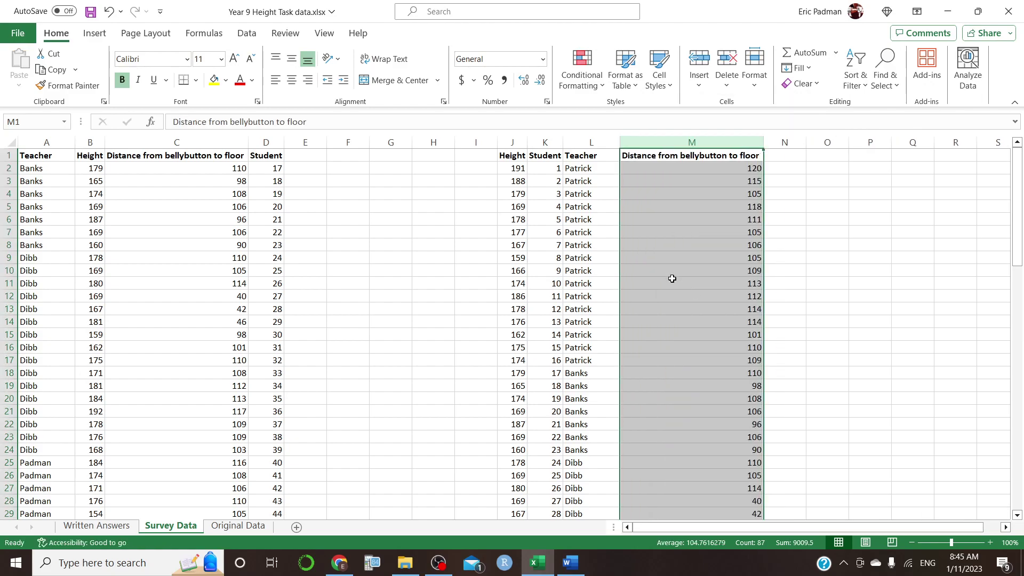
click(506, 142)
drag(506, 142, 676, 139)
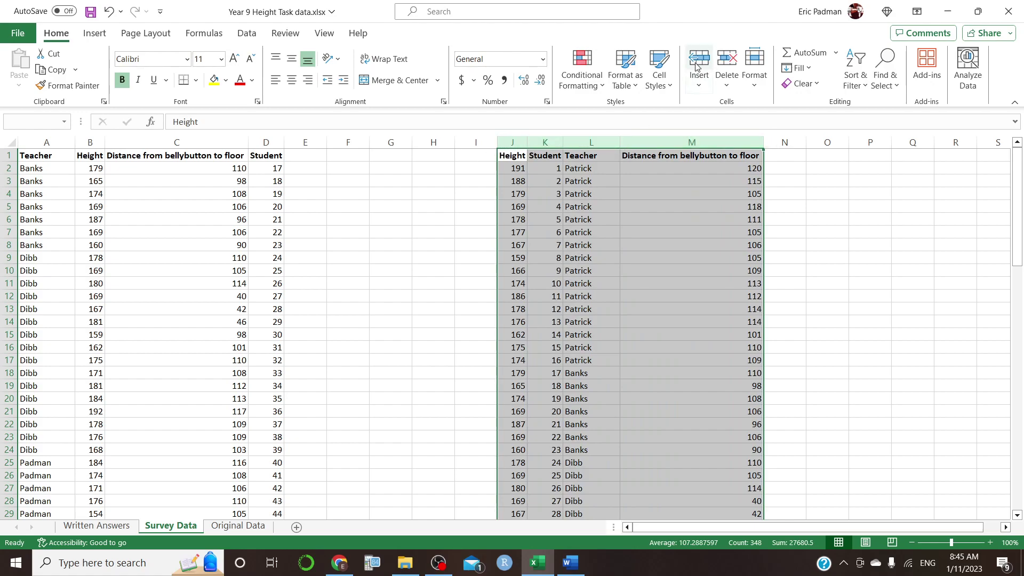
Sort columns J–M by height smallest to largest and confirm it starts at 154.
click(855, 77)
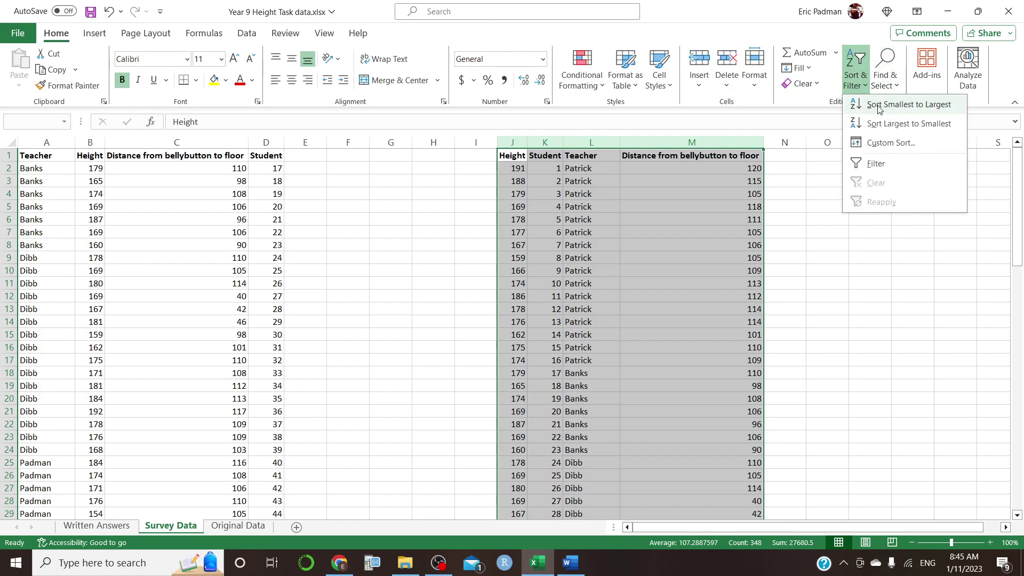
click(880, 105)
click(517, 183)
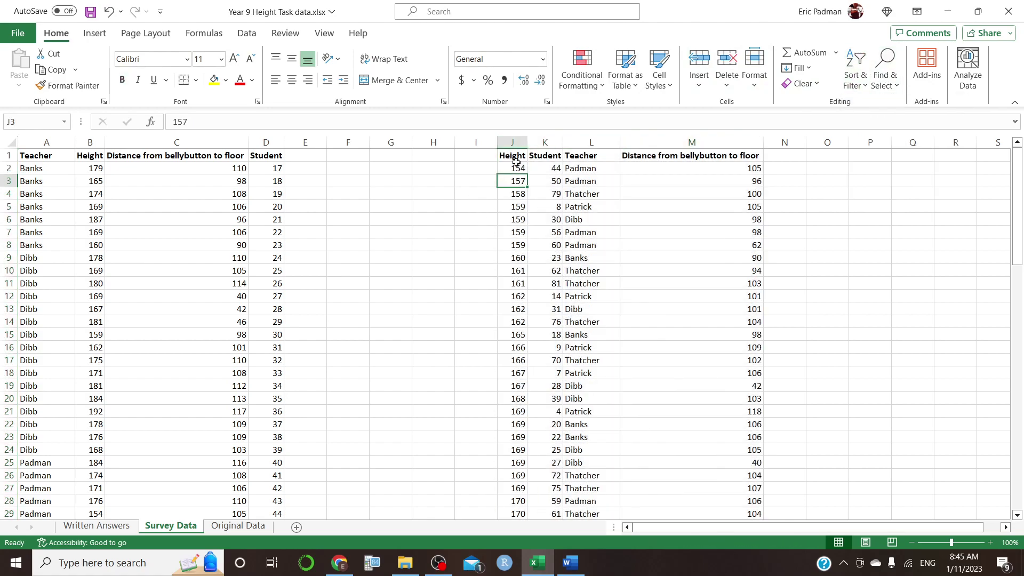
click(516, 168)
key(Down)
key(Down)
key(Down)
key(Down)
key(Down)
key(Down)
key(Up)
key(Up)
key(Up)
key(Up)
key(Up)
key(Up)
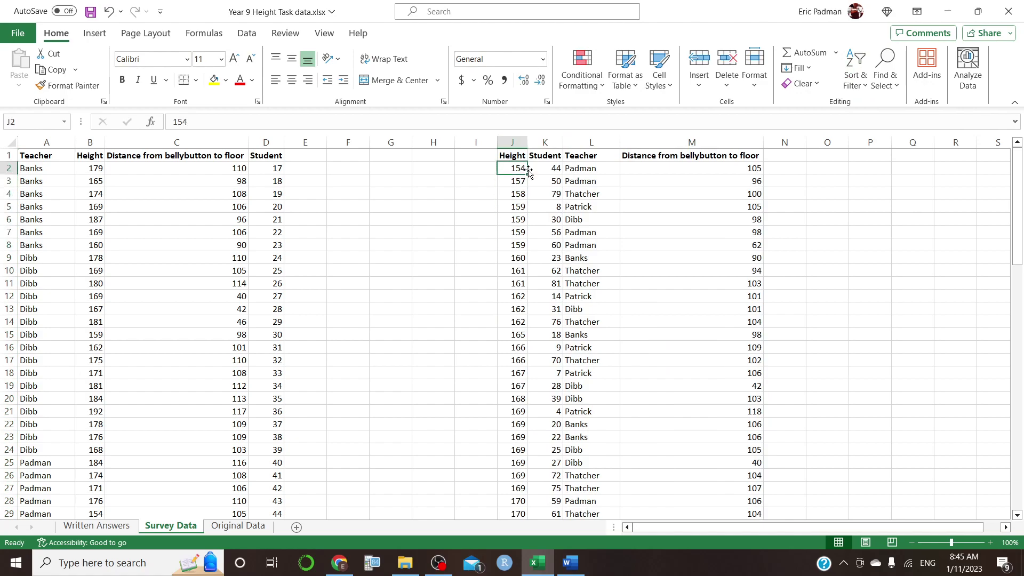
key(Down)
key(Down)
key(Down)
key(Down)
key(Down)
key(Down)
key(Down)
key(Down)
key(Down)
key(Down)
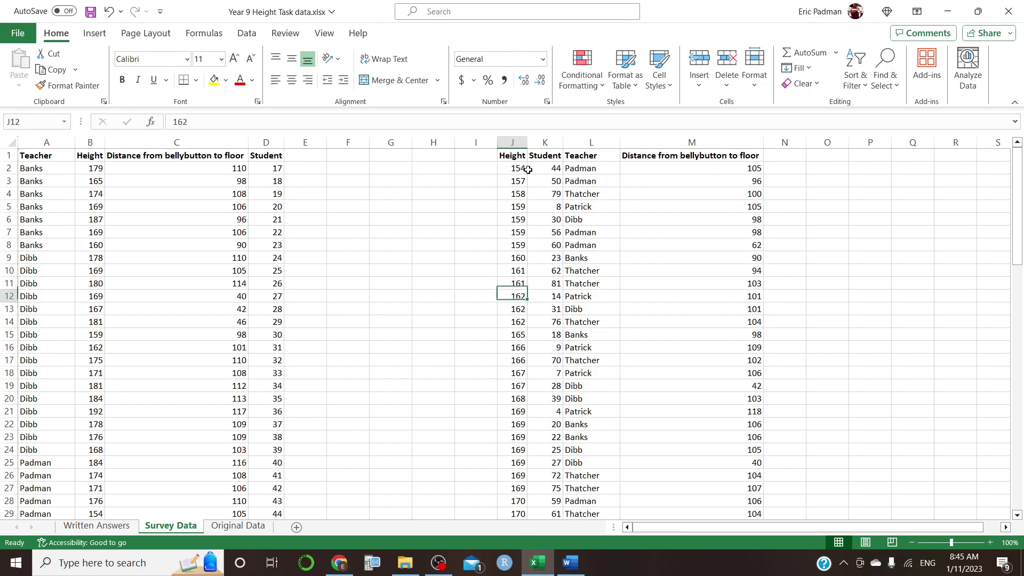